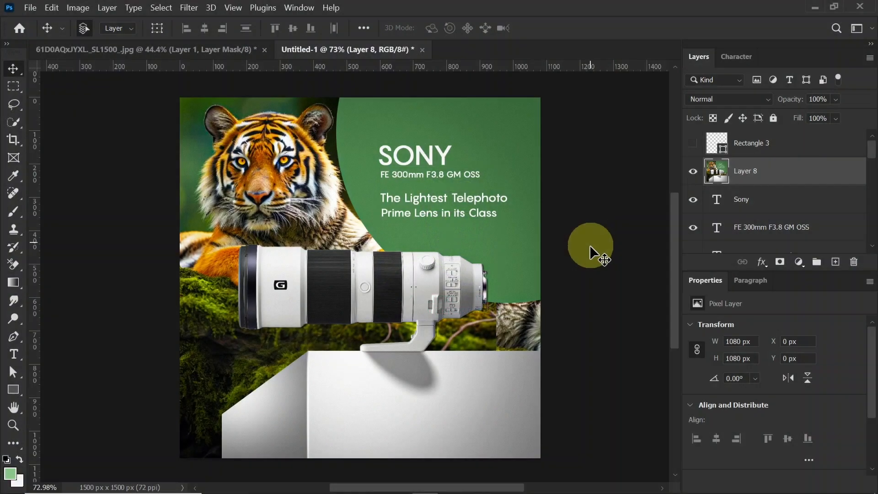
Create a new 1080 × 1080 px document at 72 pixels/inch named "Post ad".
{"action": "left_click", "coordinate": [31, 8]}
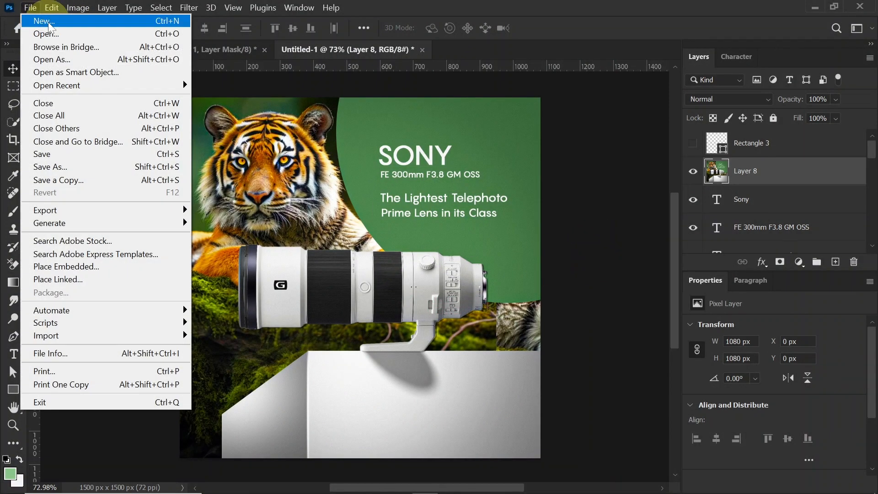
{"action": "left_click", "coordinate": [49, 23]}
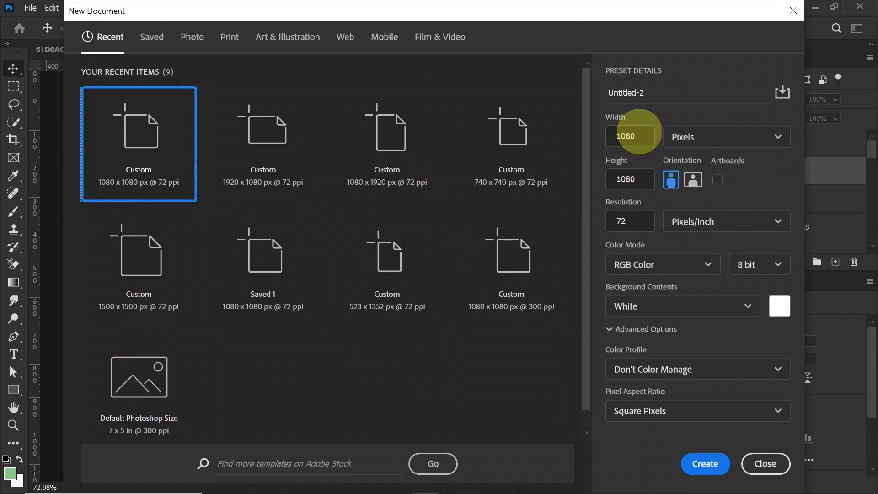
{"action": "left_click", "coordinate": [639, 133]}
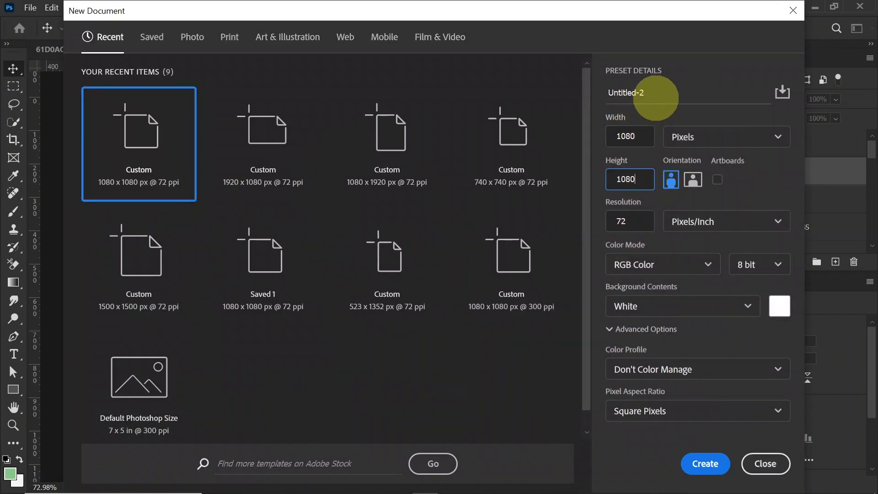
{"action": "left_click", "coordinate": [657, 93]}
{"action": "key", "text": "shift"}
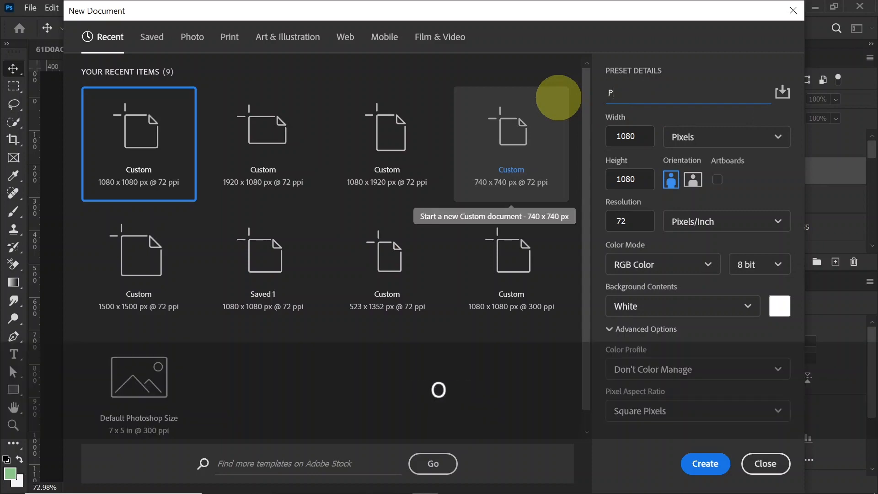
{"action": "type", "text": "Post ad"}
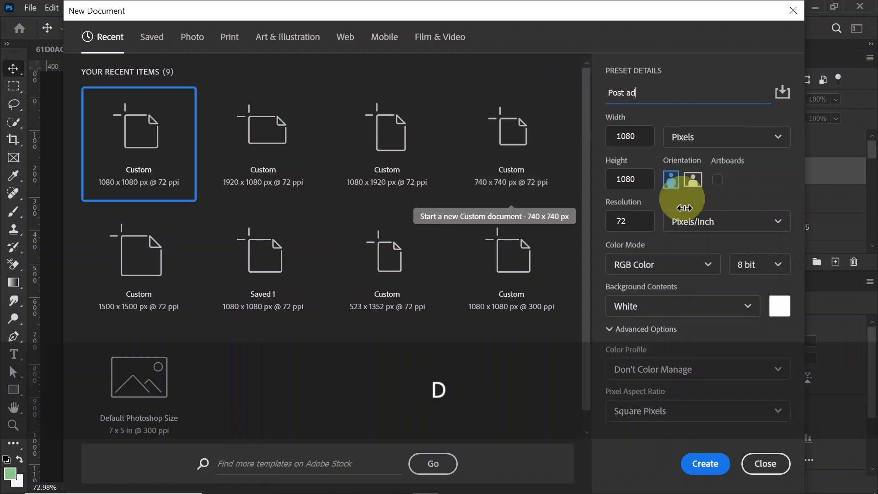
{"action": "left_click", "coordinate": [705, 463]}
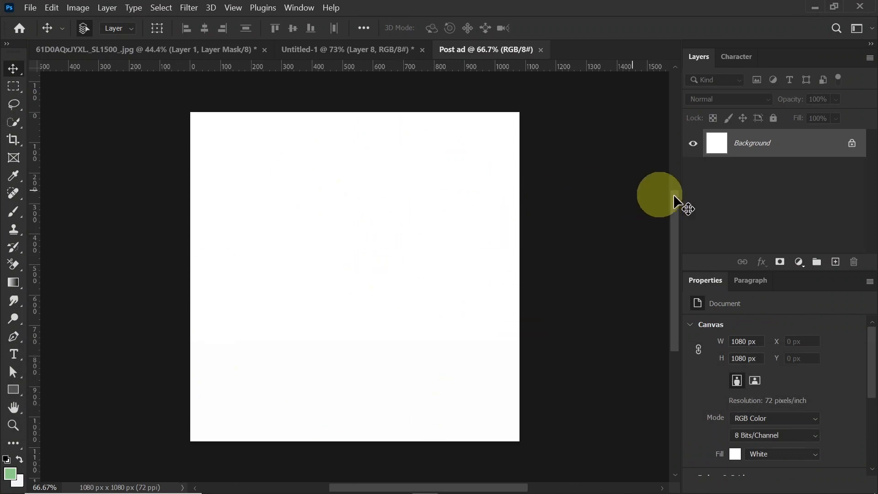
Add a dark green (2b3b2c) solid color fill layer over the background and lock it.
{"action": "left_click", "coordinate": [799, 263]}
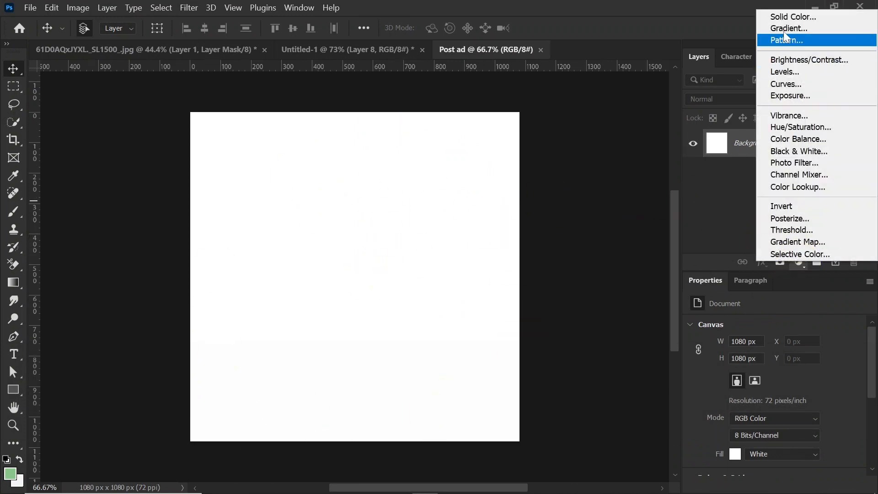
{"action": "left_click", "coordinate": [783, 9]}
{"action": "left_click_drag", "start_coordinate": [507, 125], "coordinate": [500, 218]}
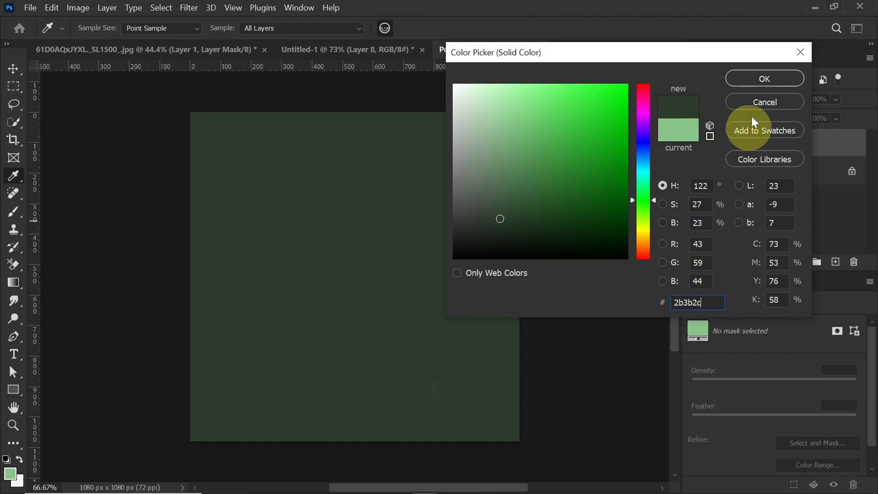
{"action": "left_click", "coordinate": [763, 79]}
{"action": "key", "text": "ctrl+z"}
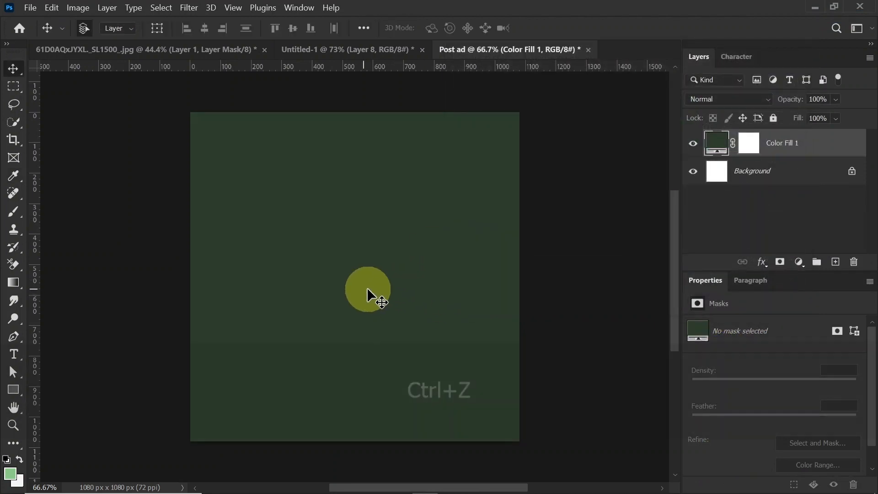
{"action": "left_click", "coordinate": [774, 119]}
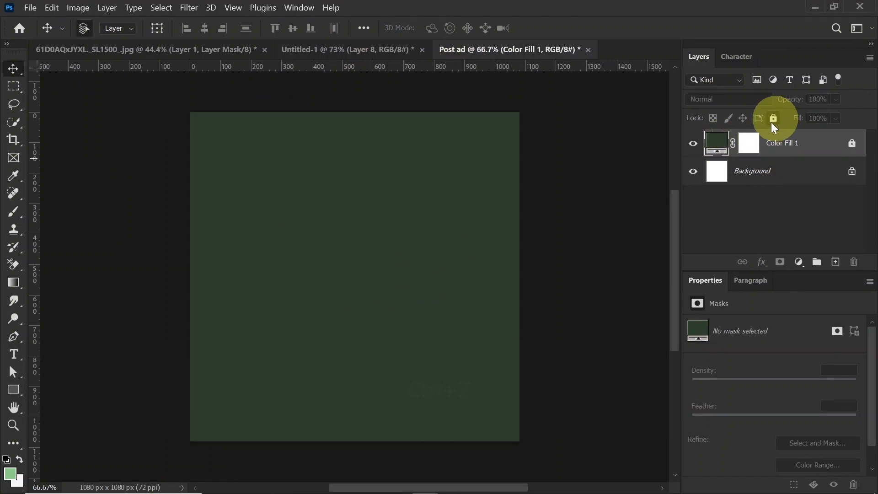
Bring the cut-out lens into the Post ad document, scale it to about 842 × 388 px and place it just below the canvas centre.
{"action": "left_click", "coordinate": [156, 49]}
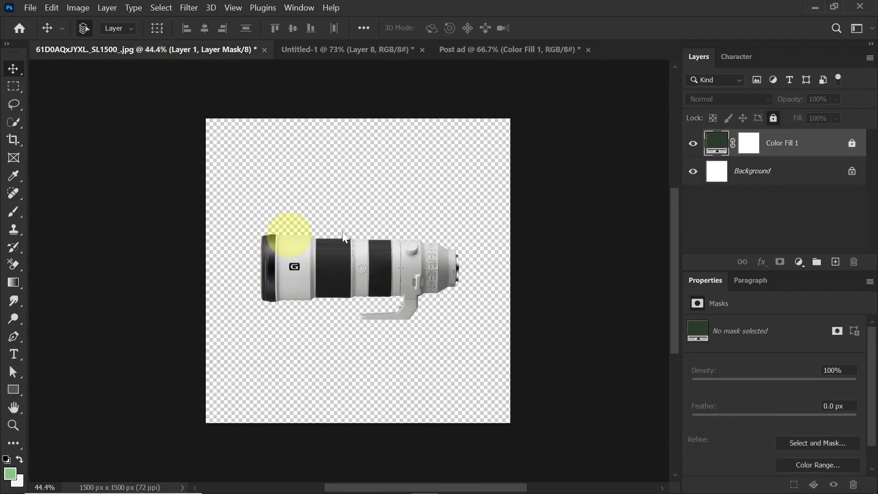
{"action": "mouse_move", "coordinate": [374, 266]}
{"action": "left_mouse_down"}
{"action": "mouse_move", "coordinate": [360, 317]}
{"action": "mouse_move", "coordinate": [510, 62]}
{"action": "mouse_move", "coordinate": [470, 141]}
{"action": "mouse_move", "coordinate": [376, 276]}
{"action": "left_mouse_up"}
{"action": "key", "text": "ctrl+t"}
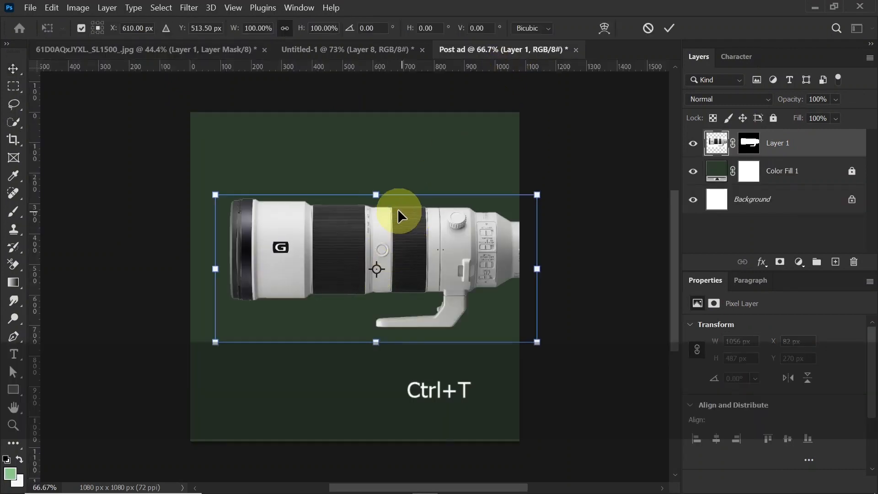
{"action": "left_click_drag", "start_coordinate": [381, 199], "coordinate": [376, 225]}
{"action": "left_click_drag", "start_coordinate": [419, 271], "coordinate": [395, 301]}
{"action": "key", "text": "Return"}
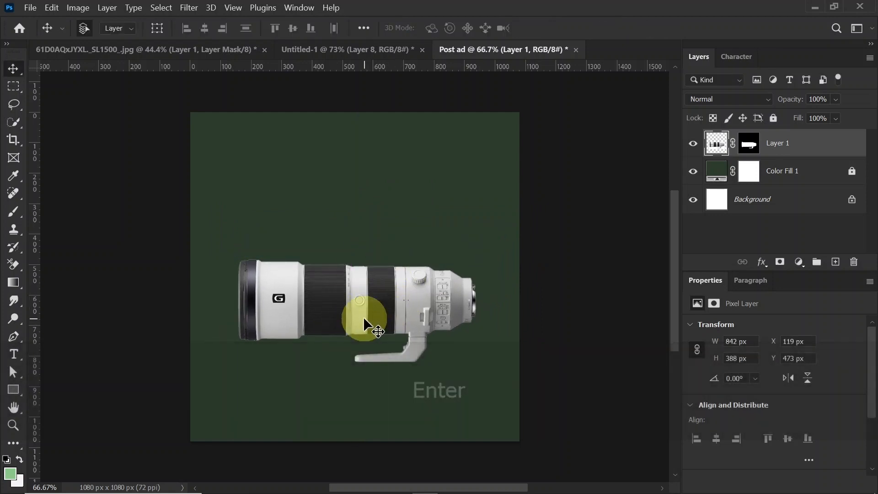
Adjust the lens layer's brightness to 14 and contrast to 28.
{"action": "left_click", "coordinate": [76, 8]}
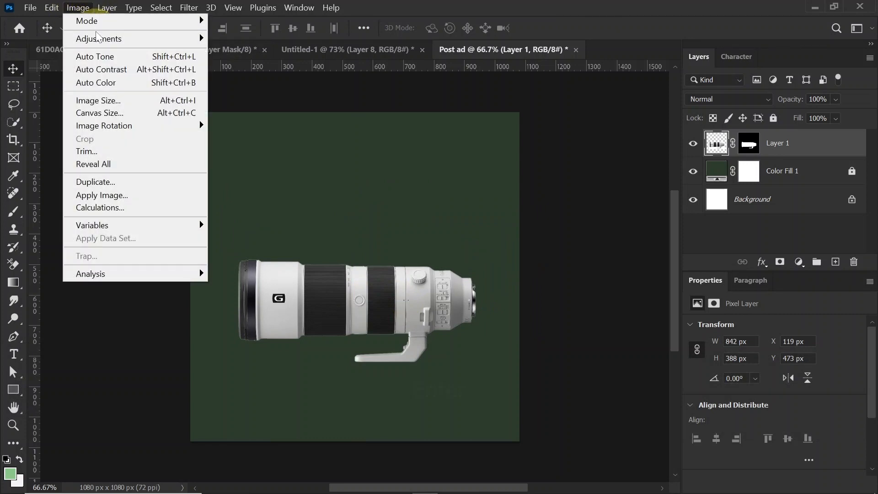
{"action": "mouse_move", "coordinate": [103, 40]}
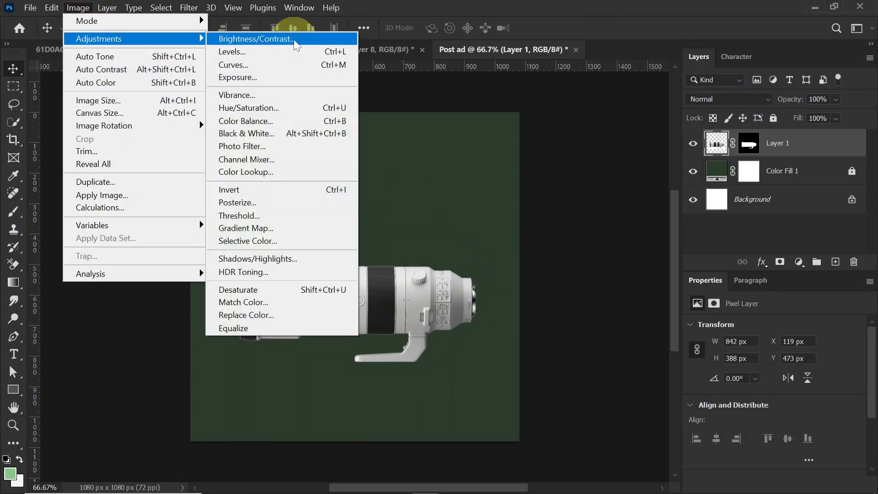
{"action": "left_click", "coordinate": [295, 40]}
{"action": "left_click_drag", "start_coordinate": [594, 244], "coordinate": [613, 241]}
{"action": "left_click_drag", "start_coordinate": [595, 210], "coordinate": [600, 210]}
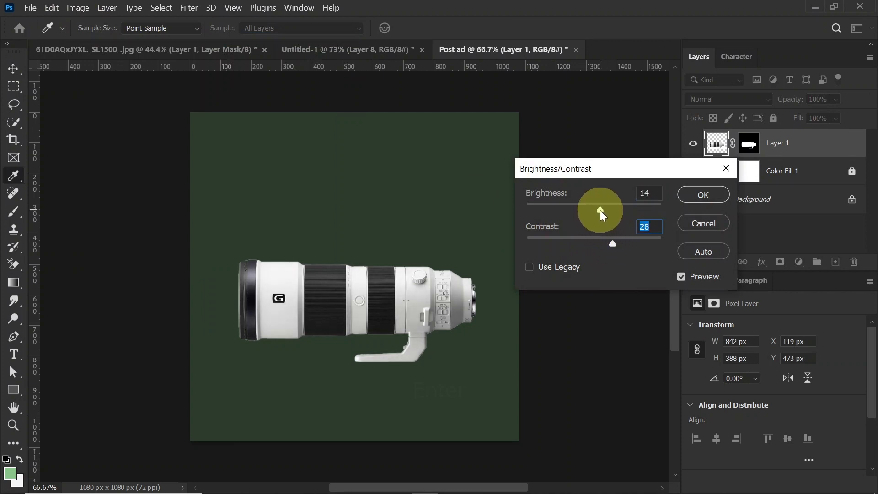
{"action": "left_click", "coordinate": [703, 195]}
{"action": "key", "text": "v"}
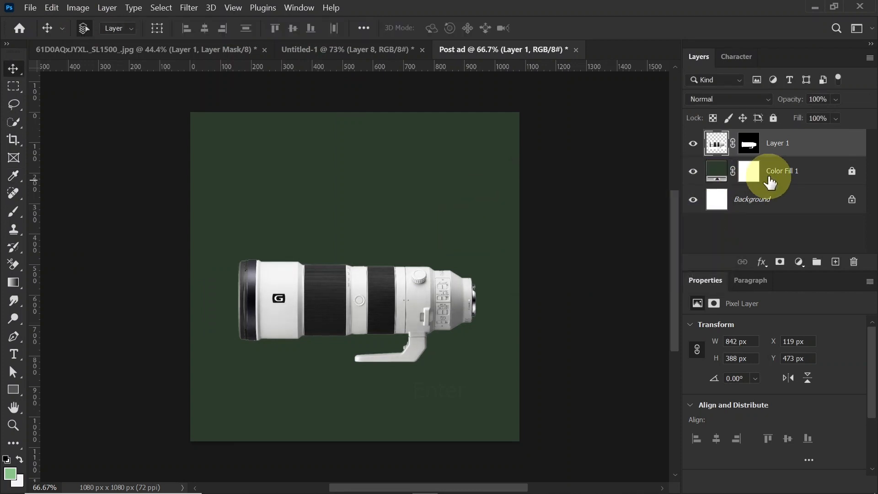
On a new layer beneath the lens layer, draw a rectangle about 687 × 304 px over the canvas's lower-right corner.
{"action": "left_click", "coordinate": [770, 179]}
{"action": "left_click", "coordinate": [836, 262]}
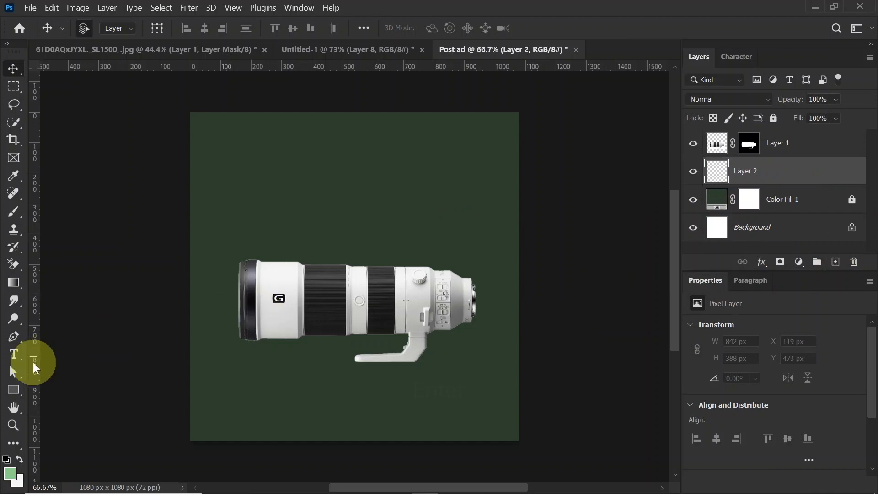
{"action": "left_click", "coordinate": [13, 389]}
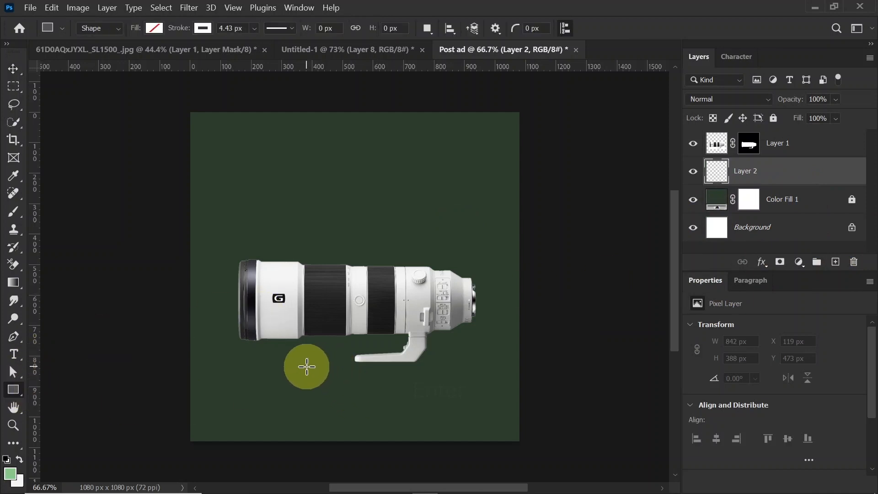
{"action": "left_click_drag", "start_coordinate": [333, 369], "coordinate": [542, 462]}
Fill the rectangle with near-white (f4f4f4) and remove its stroke.
{"action": "left_click", "coordinate": [155, 30]}
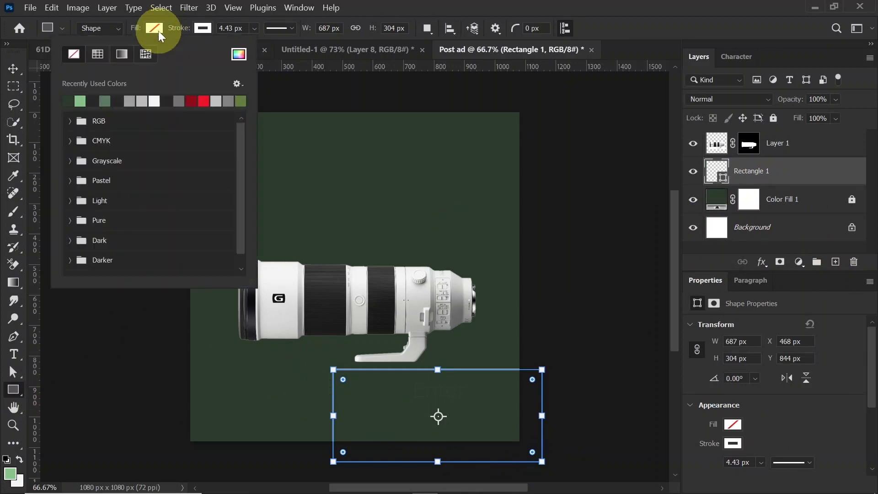
{"action": "left_click", "coordinate": [154, 100]}
{"action": "left_click", "coordinate": [202, 28]}
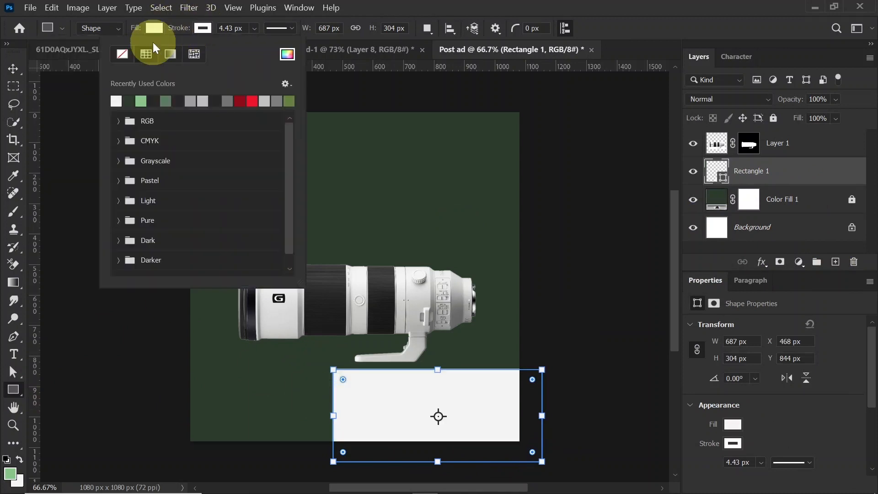
{"action": "left_click", "coordinate": [122, 54]}
{"action": "left_click", "coordinate": [202, 27]}
Move the rectangle directly under the lens foot, to about X 440 px and Y 817 px.
{"action": "left_click", "coordinate": [14, 71]}
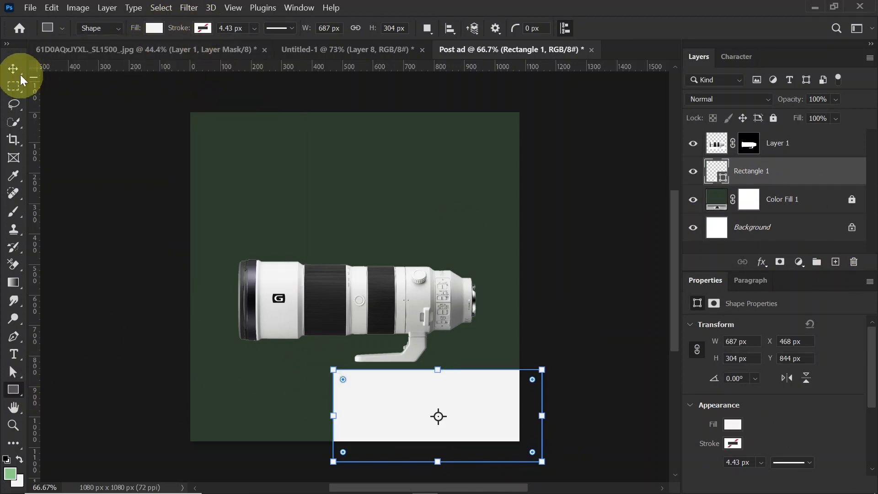
{"action": "left_click", "coordinate": [442, 382]}
{"action": "mouse_move", "coordinate": [436, 400]}
{"action": "left_mouse_down"}
{"action": "mouse_move", "coordinate": [436, 390]}
{"action": "mouse_move", "coordinate": [425, 392]}
{"action": "left_mouse_up"}
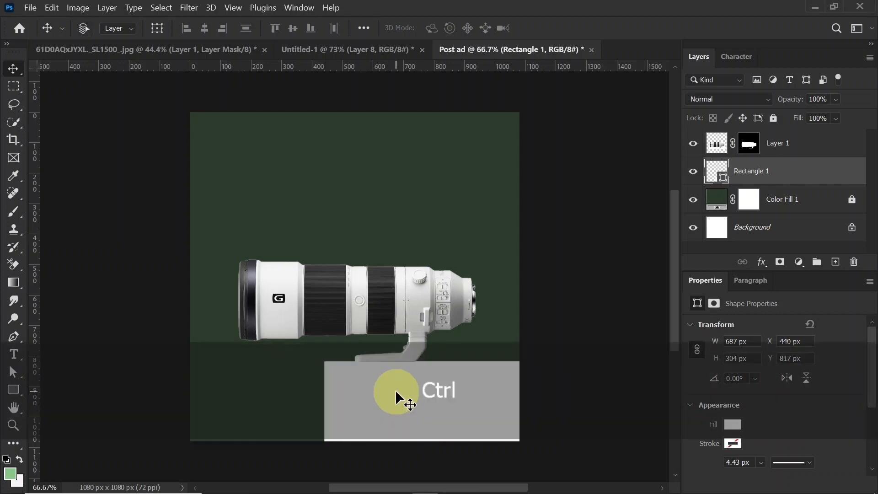
Duplicate the rectangle and flip the copy across its left edge, narrowed to about 232 px, to form the box's side.
{"action": "key", "text": "ctrl+j"}
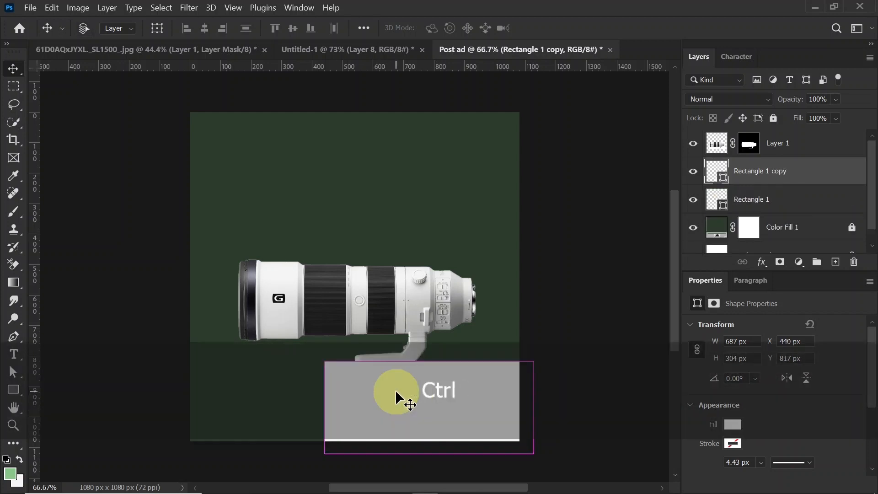
{"action": "key", "text": "ctrl+t"}
{"action": "left_click_drag", "start_coordinate": [520, 407], "coordinate": [255, 402]}
{"action": "key", "text": "Return"}
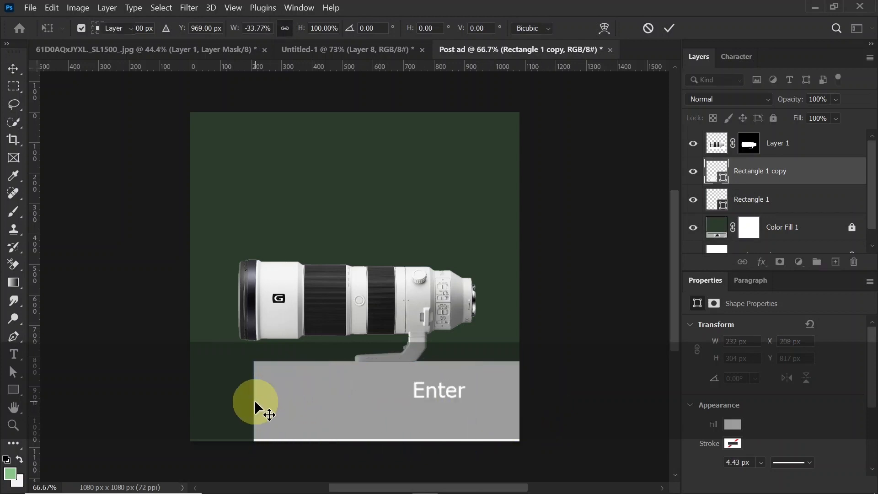
Lower the upper-left corner point of the side rectangle so its top edge slopes in perspective.
{"action": "key", "text": "a"}
{"action": "left_click_drag", "start_coordinate": [235, 351], "coordinate": [276, 388]}
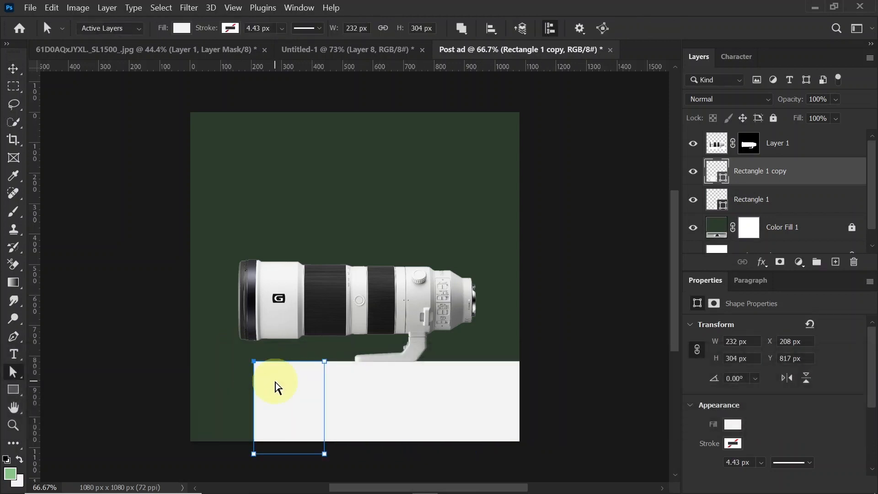
{"action": "key", "text": "shift+Down"}
{"action": "key", "text": "shift+Down"}
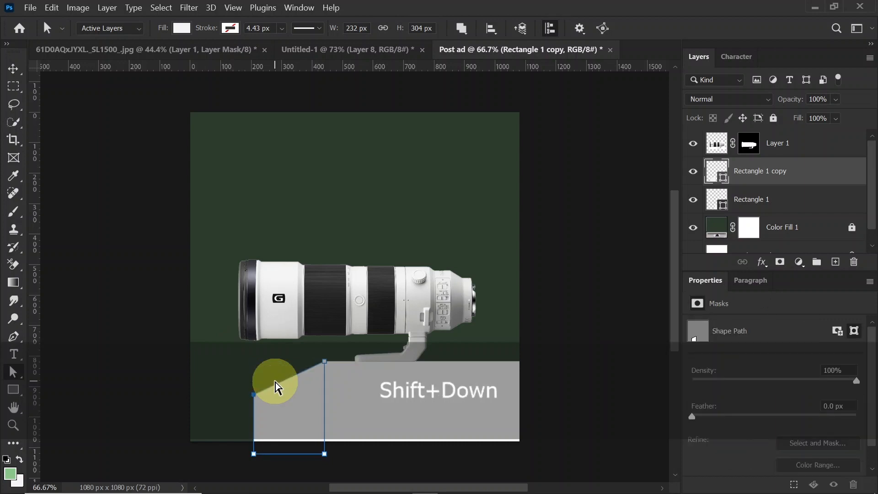
{"action": "left_click", "coordinate": [13, 69]}
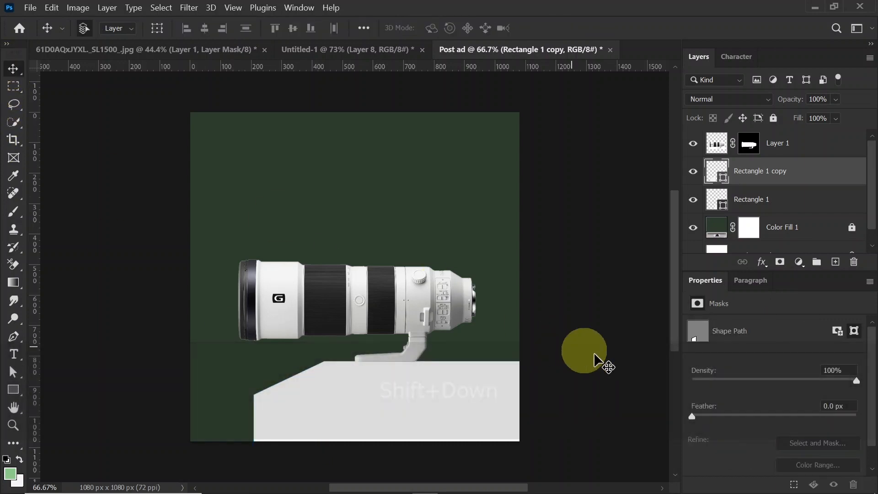
Change the fill of the box's side shape to mid grey 797979.
{"action": "left_click", "coordinate": [394, 388]}
{"action": "left_click", "coordinate": [724, 177]}
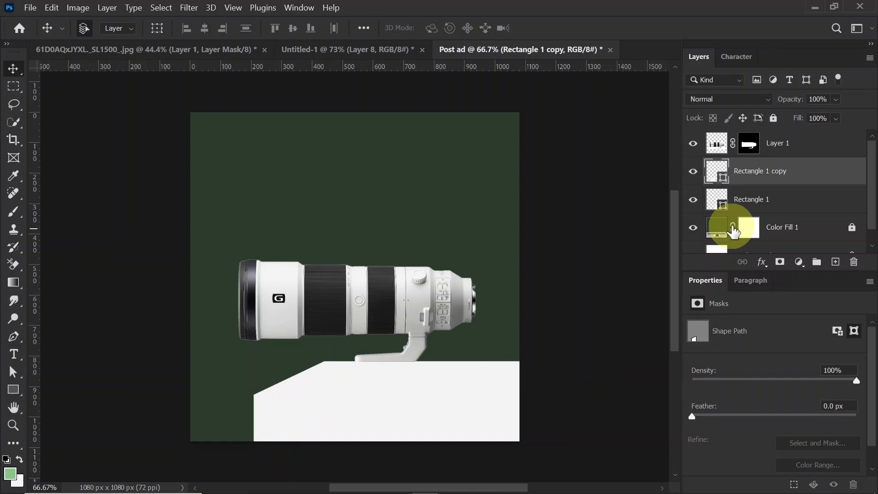
{"action": "double_click", "coordinate": [723, 178]}
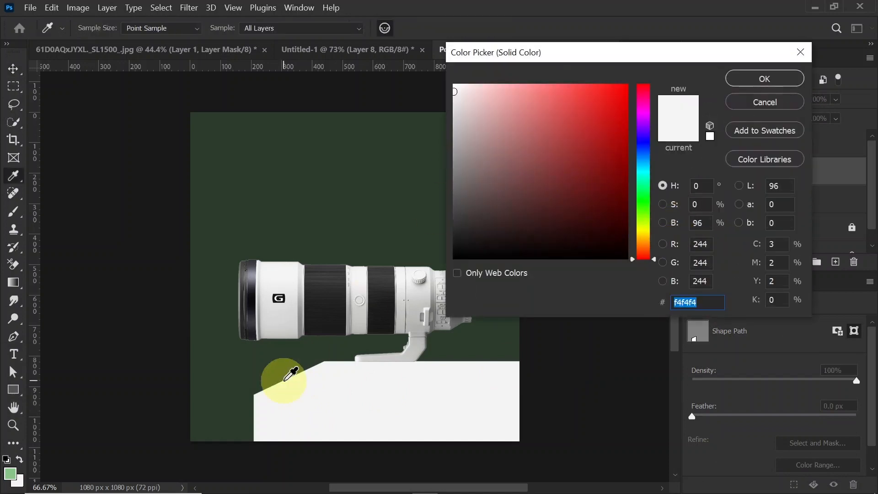
{"action": "left_click_drag", "start_coordinate": [457, 98], "coordinate": [437, 177]}
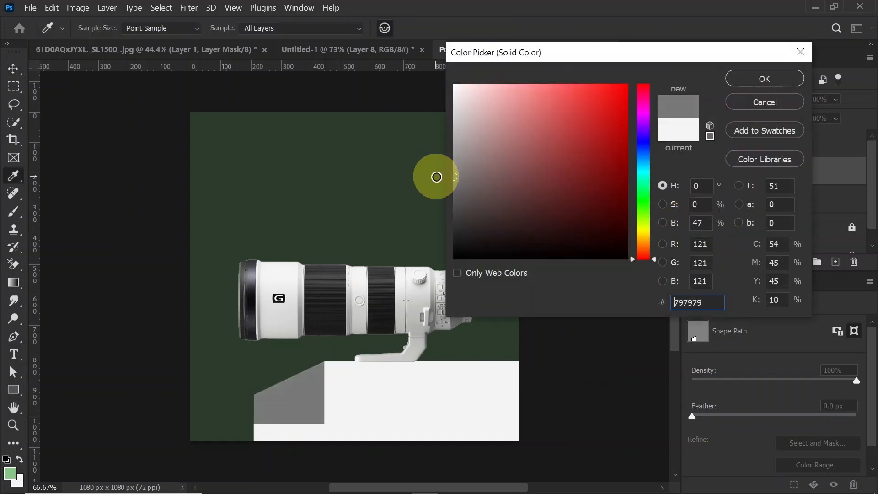
{"action": "left_click", "coordinate": [750, 79]}
Change the fill of the box's front rectangle to light grey b5b5b5.
{"action": "left_click", "coordinate": [430, 406]}
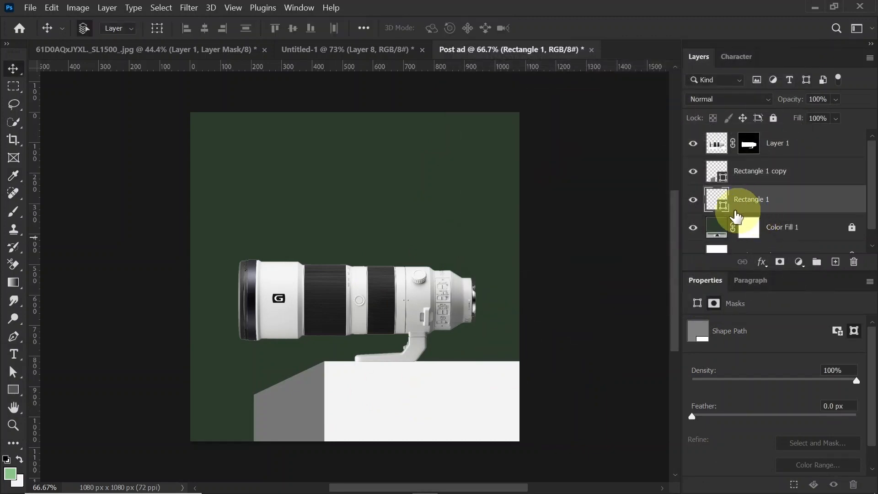
{"action": "double_click", "coordinate": [728, 210]}
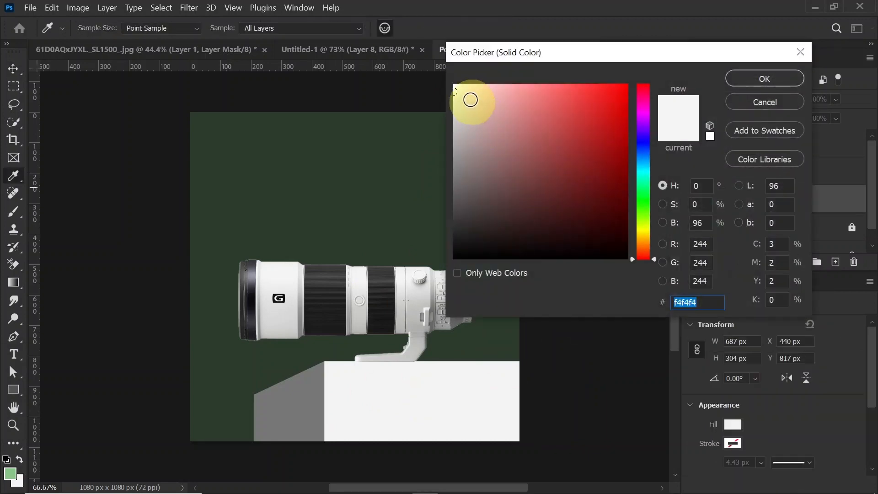
{"action": "left_click_drag", "start_coordinate": [471, 98], "coordinate": [437, 135]}
{"action": "left_click", "coordinate": [761, 79]}
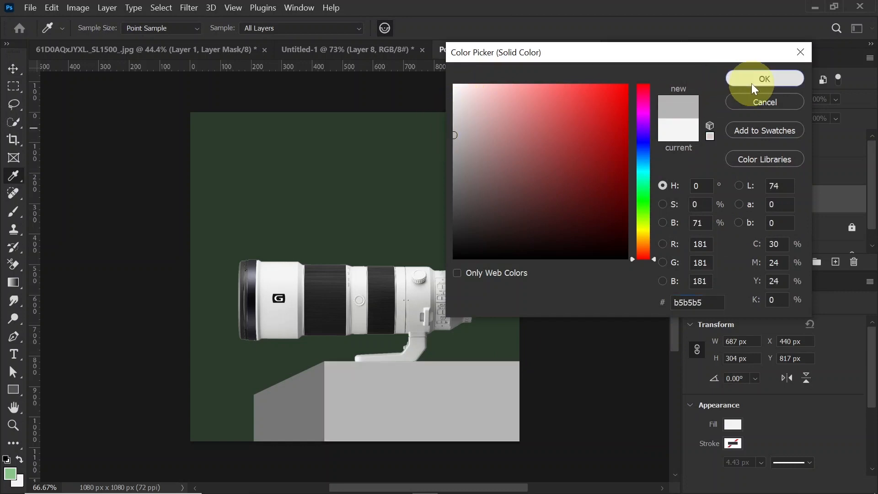
Paint a white ffffff glow with a 700 px soft round brush on a new layer and clip it to the box's front rectangle.
{"action": "left_click", "coordinate": [834, 269]}
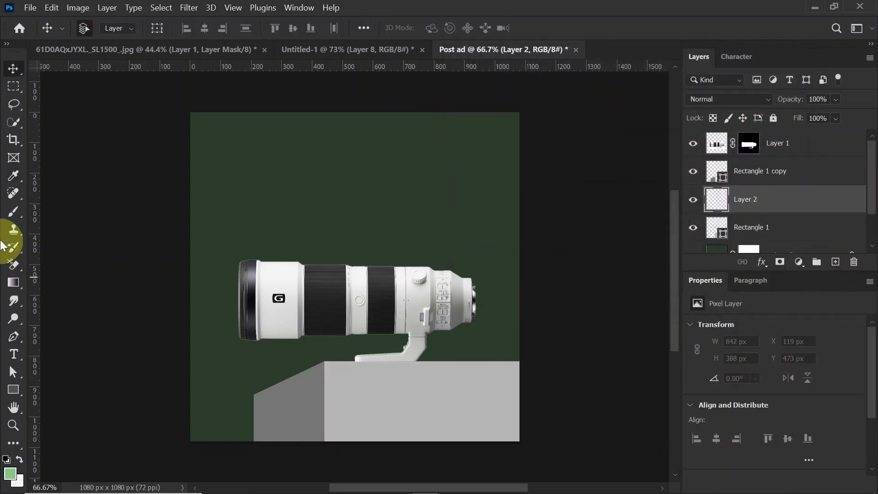
{"action": "left_click", "coordinate": [14, 215]}
{"action": "left_click", "coordinate": [98, 29]}
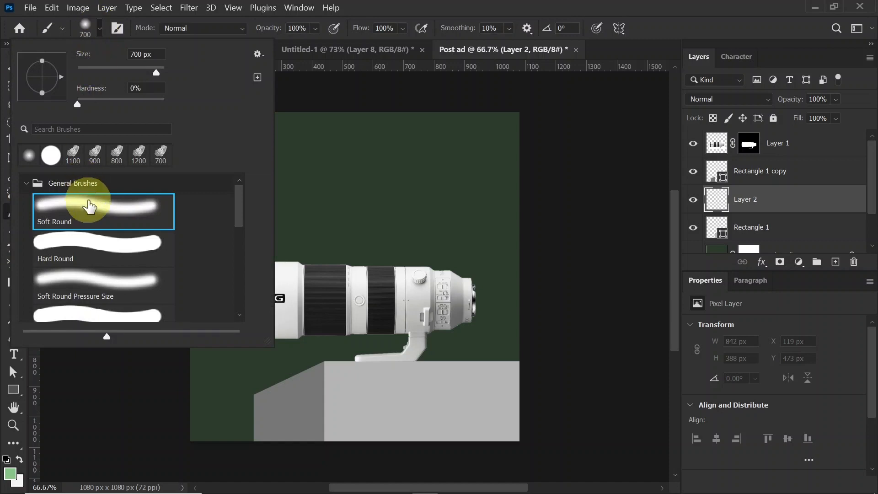
{"action": "left_click", "coordinate": [97, 25]}
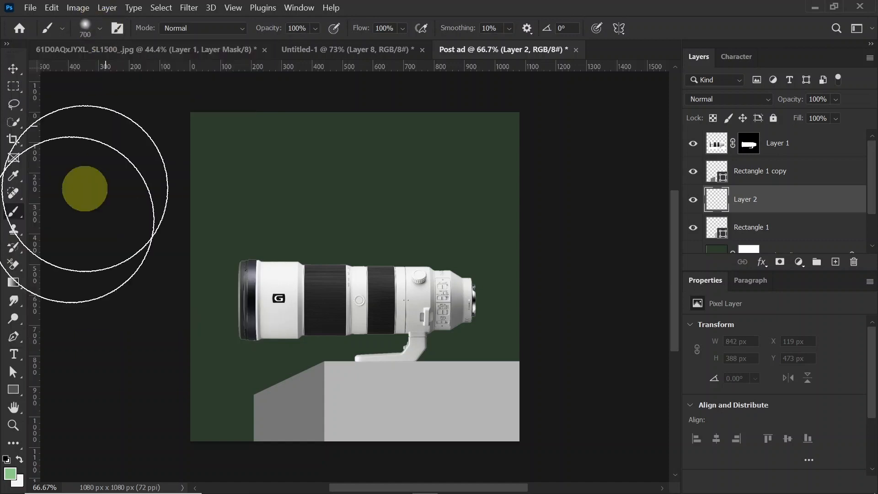
{"action": "left_click", "coordinate": [9, 476]}
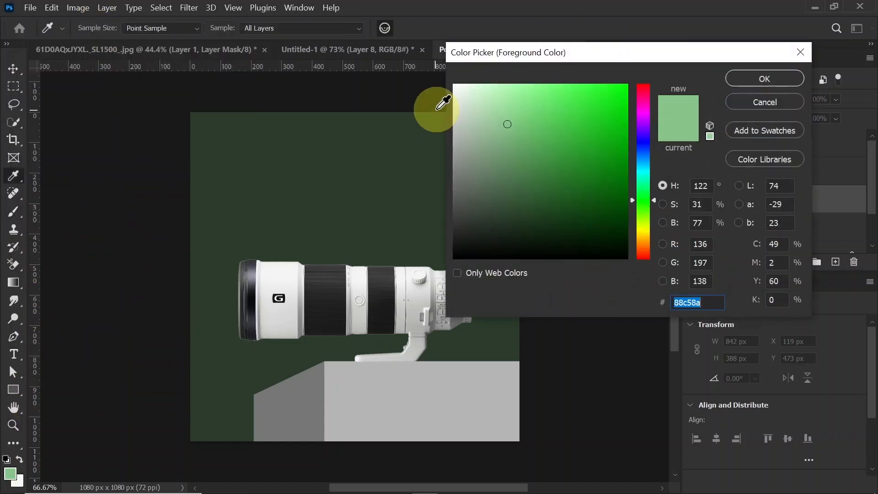
{"action": "type", "text": "ffffff"}
{"action": "left_click", "coordinate": [764, 80]}
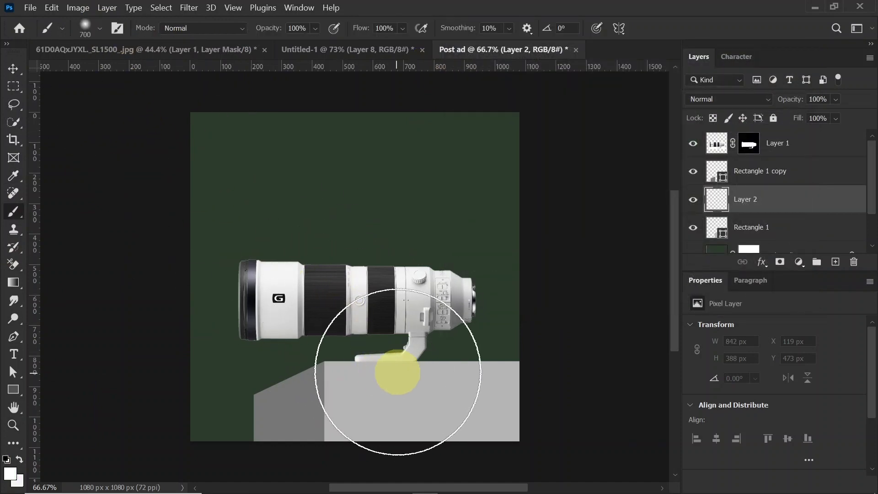
{"action": "left_click", "coordinate": [406, 368]}
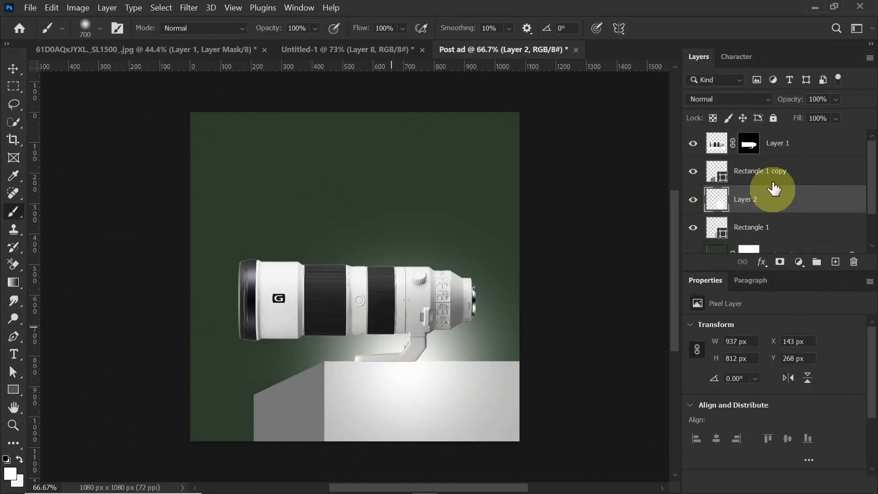
{"action": "key", "text": "alt"}
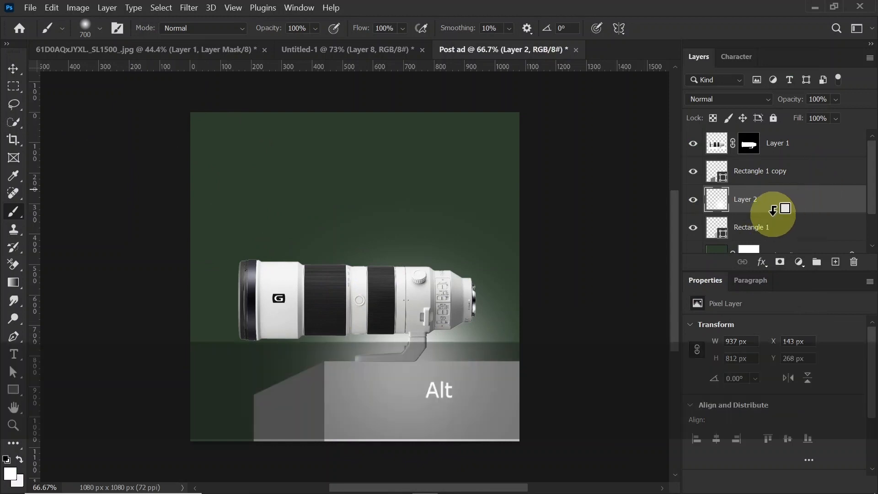
{"action": "left_click", "coordinate": [774, 209], "text": "alt"}
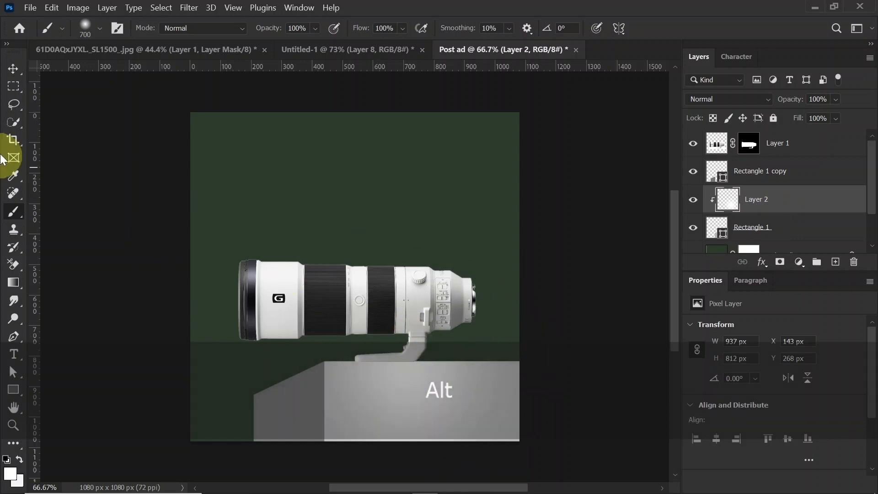
Paint a white glow with a 400 px soft brush on a new layer above the box's side shape and clip it to that shape.
{"action": "left_click", "coordinate": [14, 70]}
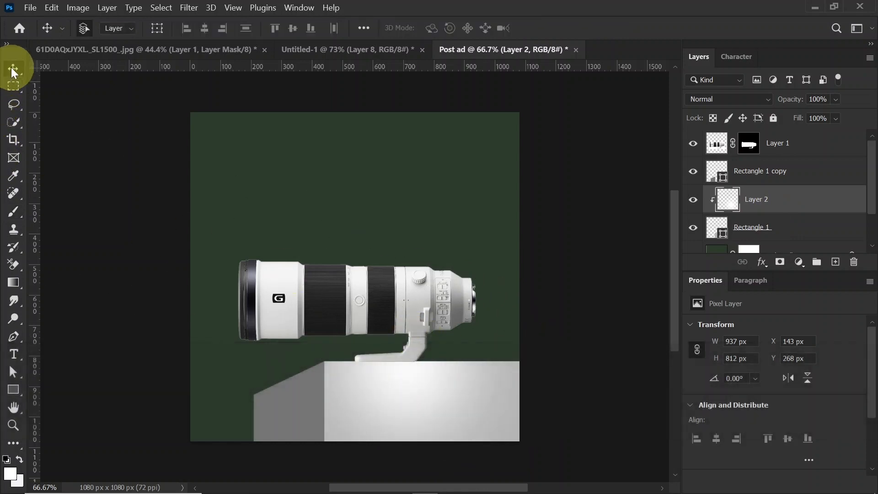
{"action": "left_click", "coordinate": [293, 419]}
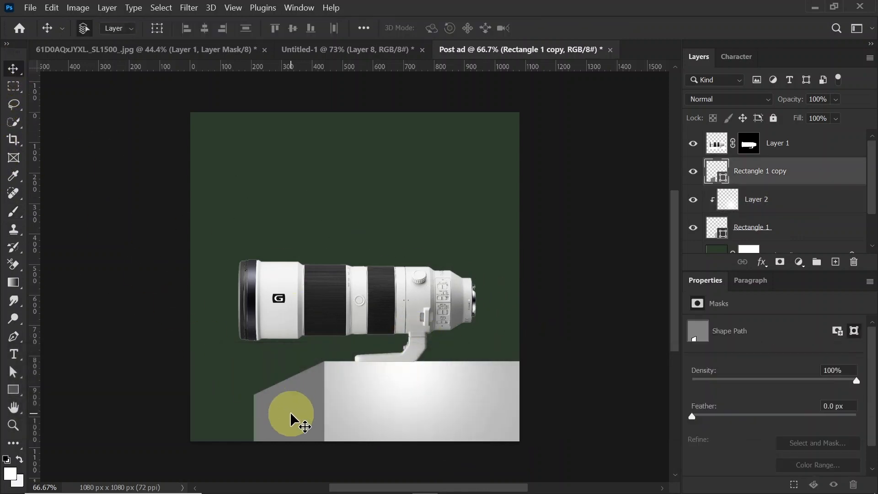
{"action": "left_click", "coordinate": [779, 204]}
{"action": "left_click", "coordinate": [810, 172]}
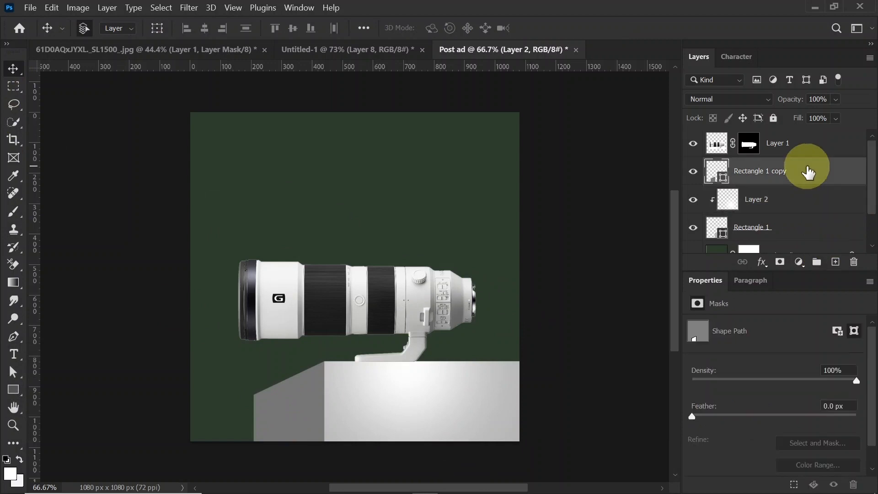
{"action": "left_click", "coordinate": [835, 263]}
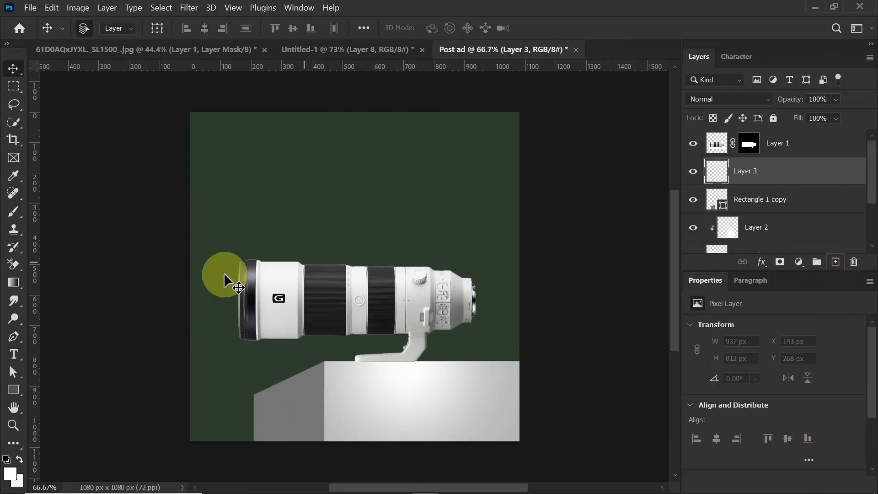
{"action": "left_click", "coordinate": [13, 211]}
{"action": "key", "text": "bracketleft"}
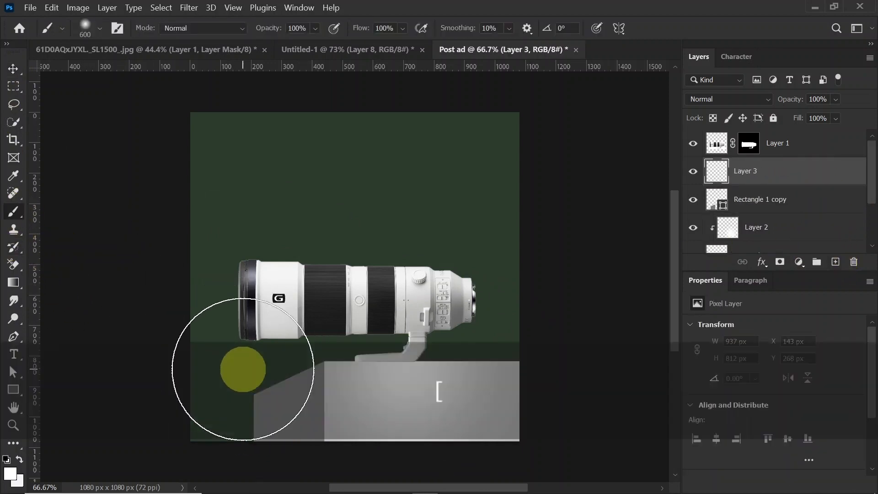
{"action": "key", "text": "bracketleft"}
{"action": "key", "text": "bracketleft"}
{"action": "left_click", "coordinate": [264, 380]}
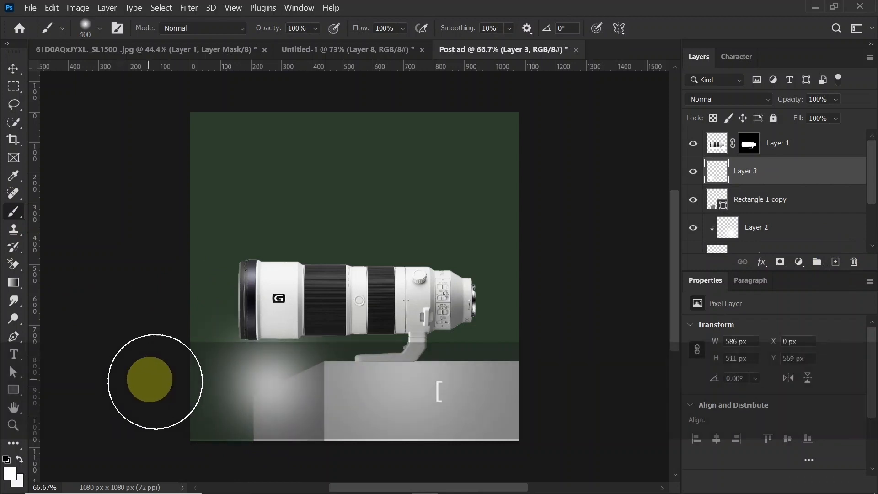
{"action": "key", "text": "alt"}
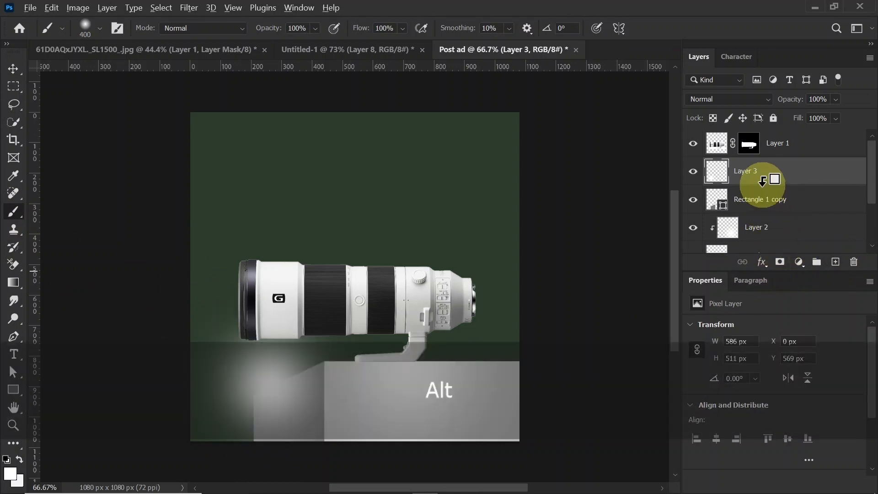
{"action": "left_click", "coordinate": [762, 183], "text": "alt"}
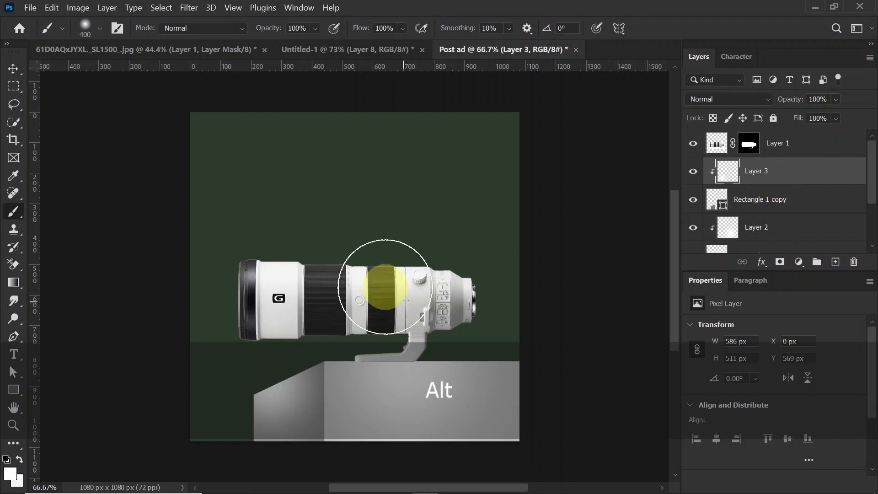
Add a layer above the side glow and paint a single white soft dab with a 250 px brush above the lens.
{"action": "left_click", "coordinate": [835, 262]}
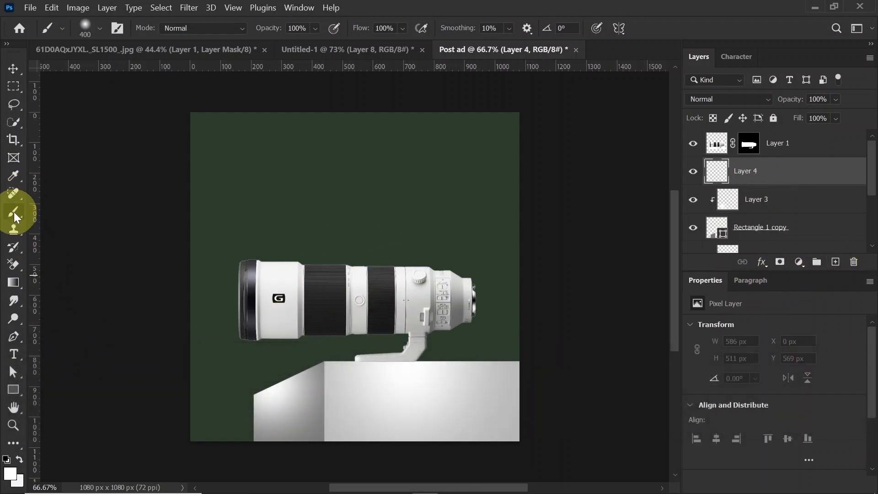
{"action": "left_click", "coordinate": [10, 473]}
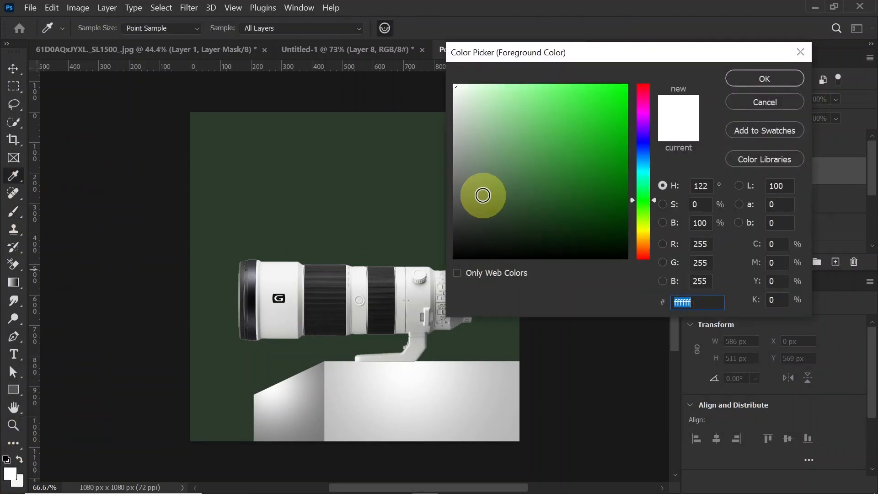
{"action": "left_click", "coordinate": [760, 81]}
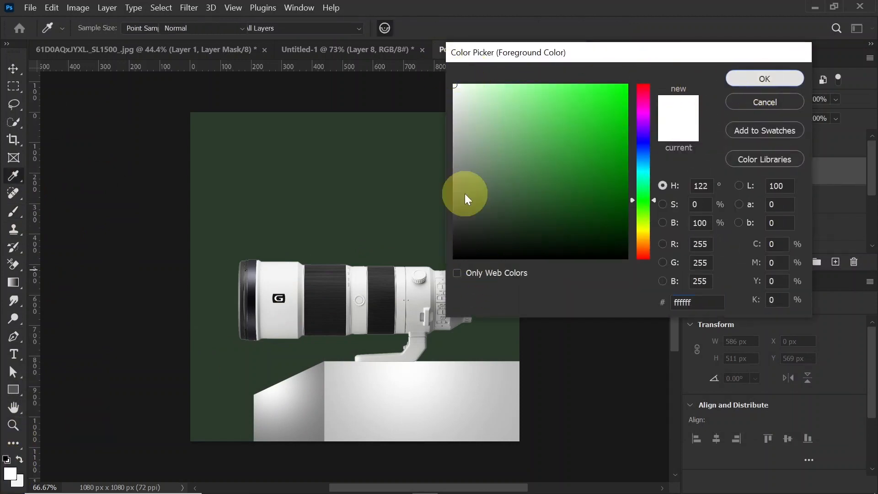
{"action": "key", "text": "bracketleft"}
{"action": "key", "text": "bracketleft"}
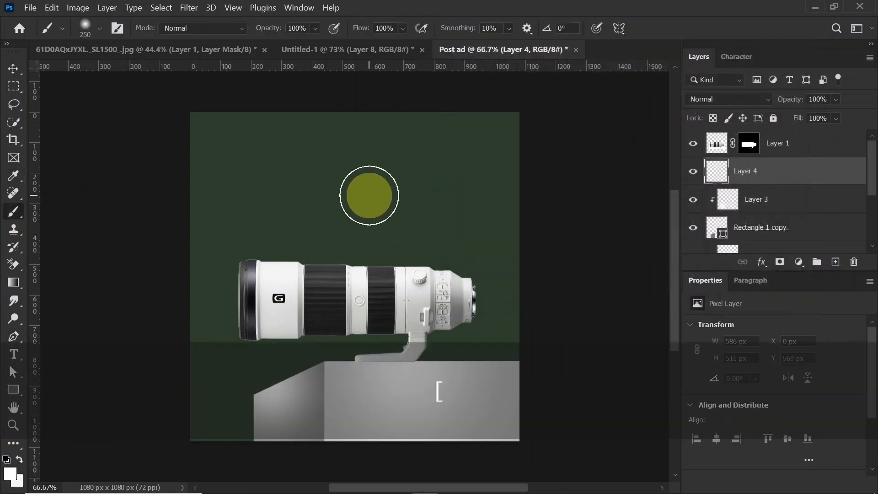
{"action": "left_click", "coordinate": [369, 196]}
Squeeze the white dab to 4.22% width at full height and place it over the box's vertical front edge.
{"action": "key", "text": "ctrl+t"}
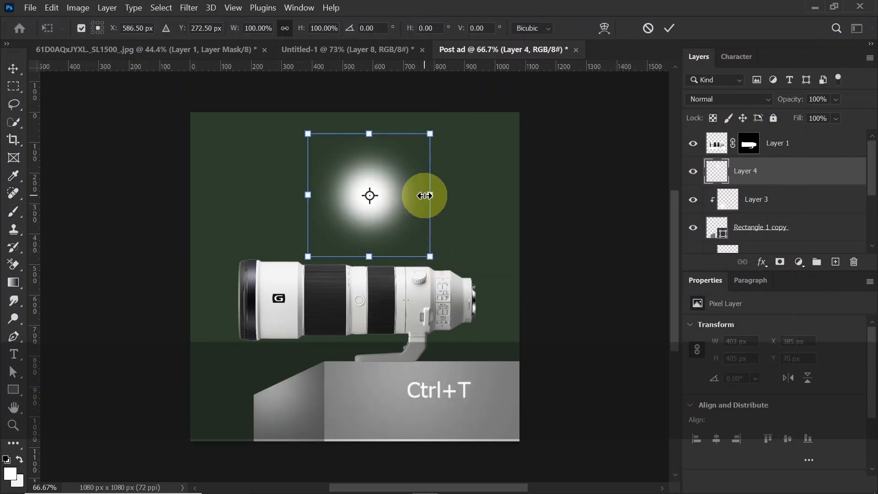
{"action": "left_click_drag", "start_coordinate": [425, 195], "coordinate": [322, 420]}
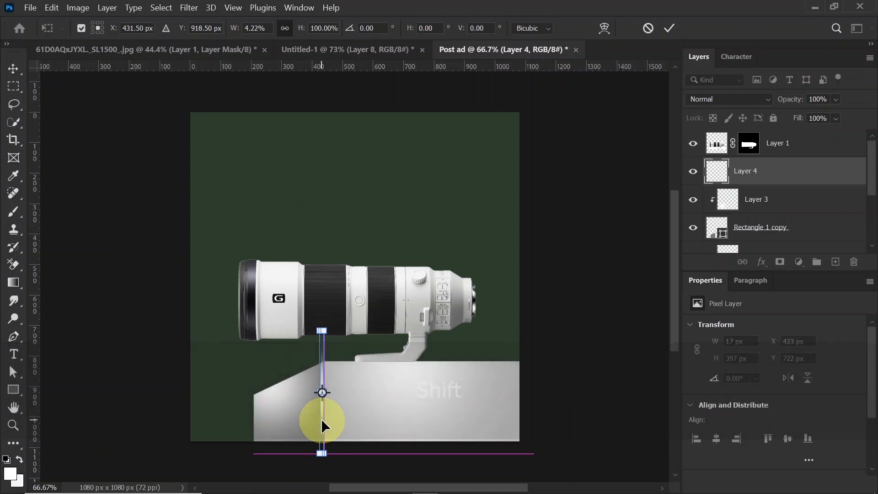
{"action": "key", "text": "Return"}
Nudge the highlight strip about 8 px right and 30 px down along the box's vertical edge.
{"action": "scroll", "coordinate": [323, 419], "scroll_direction": "up", "scroll_amount": 4}
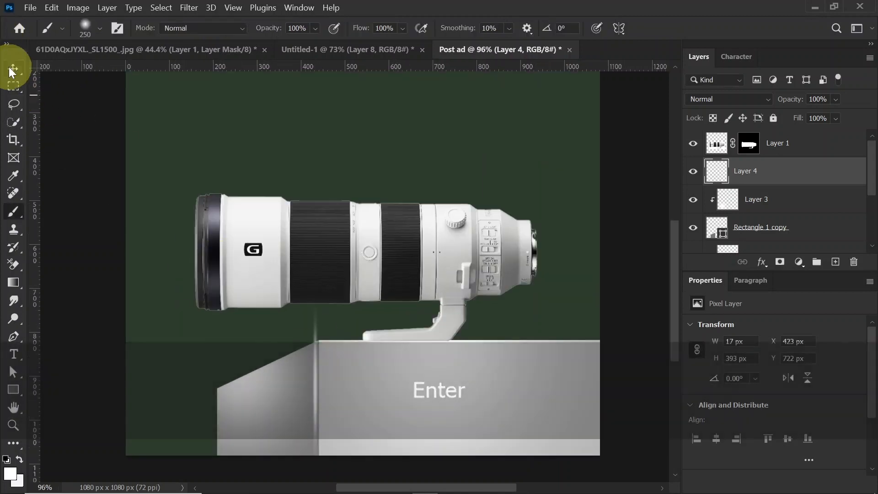
{"action": "left_click", "coordinate": [13, 70]}
{"action": "key", "text": "Right"}
{"action": "key", "text": "Right"}
{"action": "key", "text": "Right"}
{"action": "key", "text": "Right"}
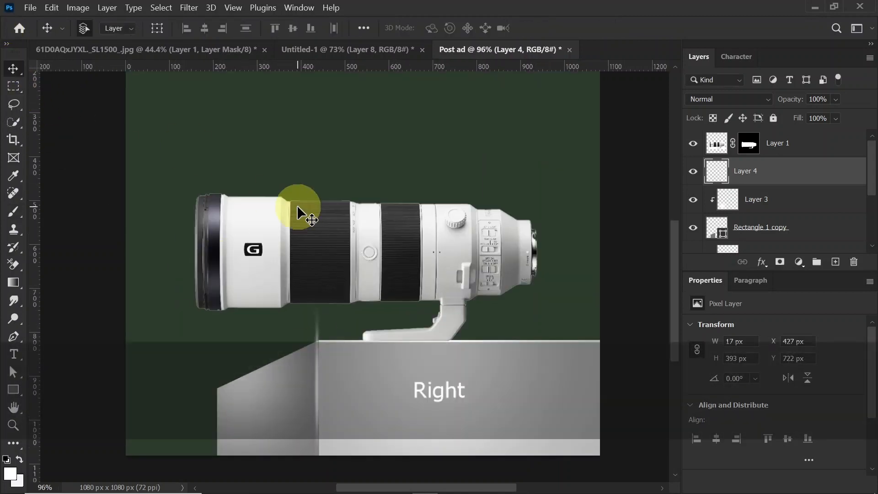
{"action": "key", "text": "Right"}
{"action": "key", "text": "Right"}
{"action": "key", "text": "Right"}
{"action": "key", "text": "Right"}
{"action": "key", "text": "shift+Down"}
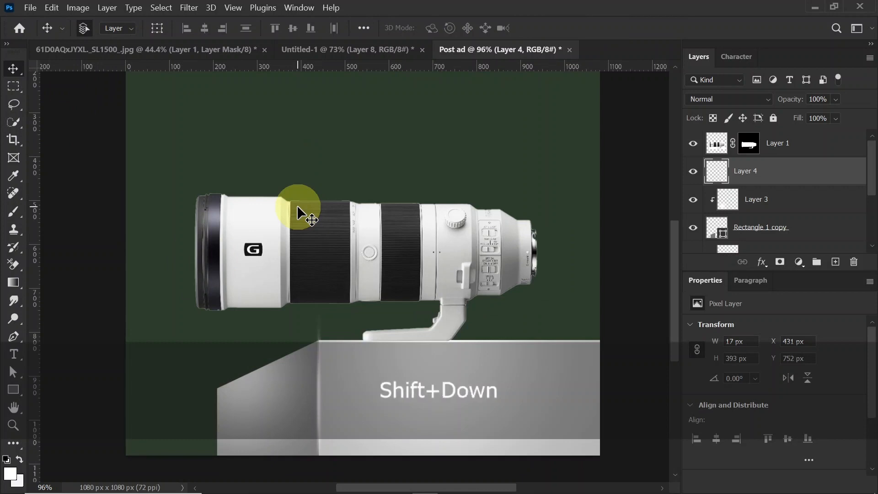
Narrow the highlight strip to 9 px wide and shift it right to X 434 px.
{"action": "key", "text": "Return"}
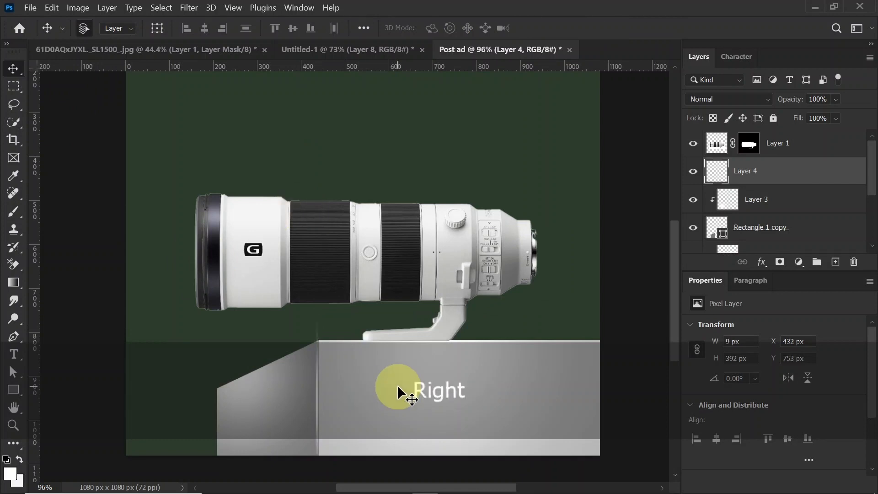
{"action": "key", "text": "Right"}
{"action": "key", "text": "Right"}
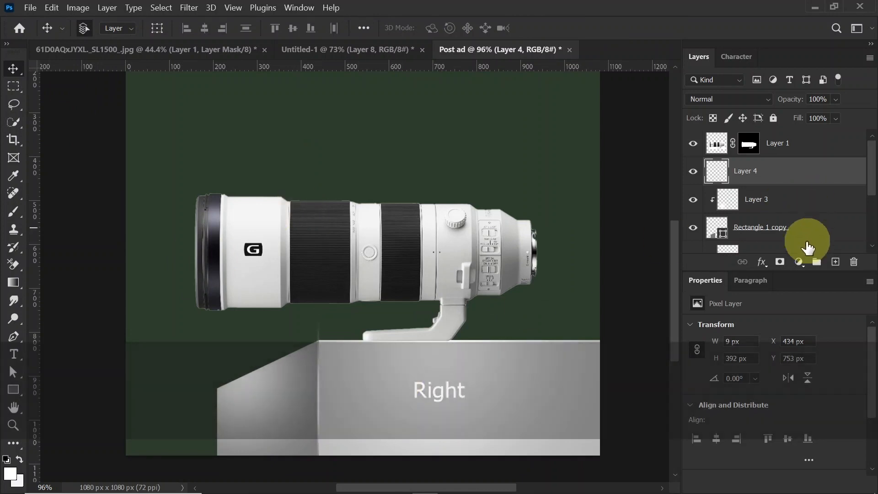
Add a layer mask to the highlight strip and paint out the part above the box's corner with a 125 px soft black brush.
{"action": "left_click", "coordinate": [780, 262]}
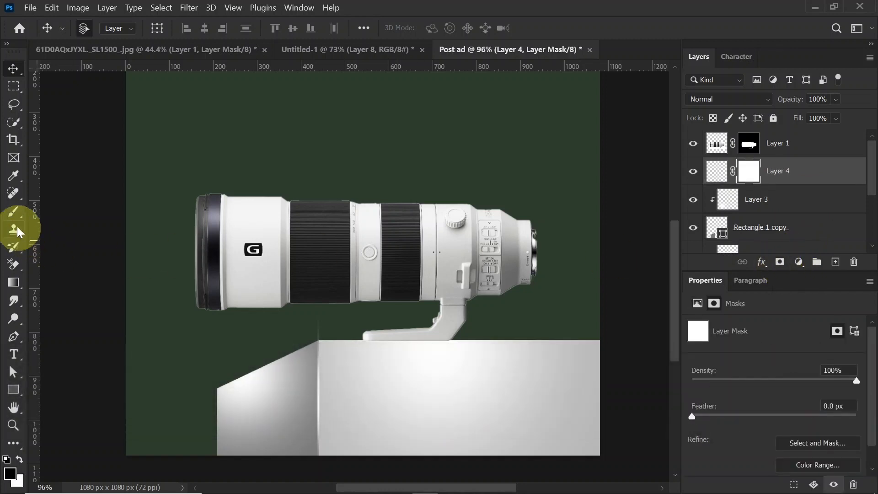
{"action": "left_click", "coordinate": [13, 212]}
{"action": "key", "text": "bracketleft"}
{"action": "key", "text": "bracketleft"}
{"action": "key", "text": "bracketleft"}
{"action": "key", "text": "bracketleft"}
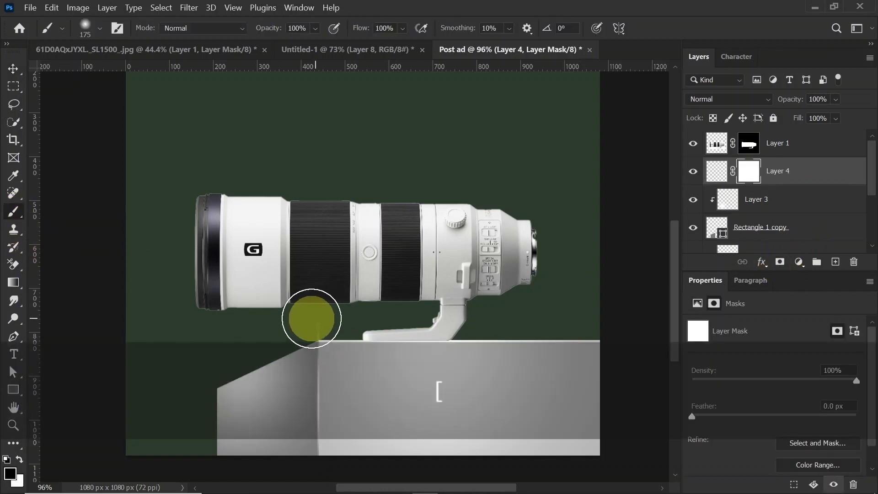
{"action": "mouse_move", "coordinate": [296, 318]}
{"action": "left_mouse_down"}
{"action": "mouse_move", "coordinate": [300, 310]}
{"action": "mouse_move", "coordinate": [418, 310]}
{"action": "left_mouse_up"}
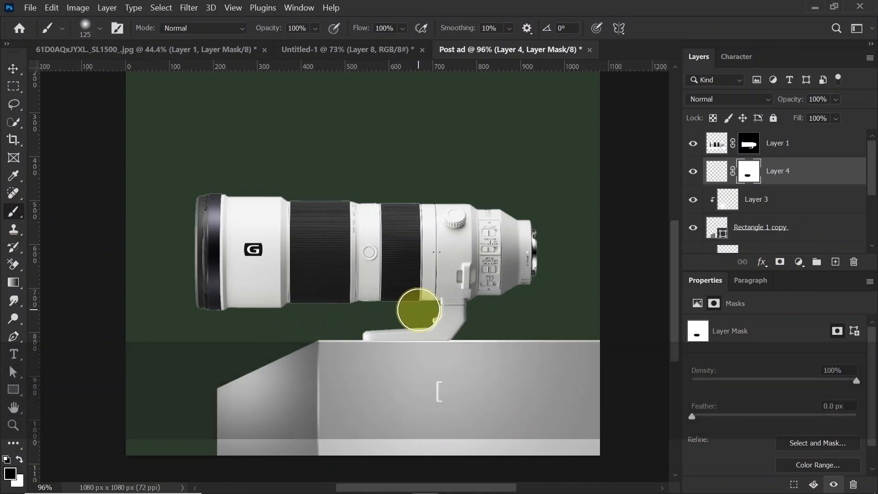
Add a new empty layer directly above the highlight strip's layer and below the lens layer.
{"action": "key", "text": "ctrl"}
{"action": "key", "text": "ctrl+0"}
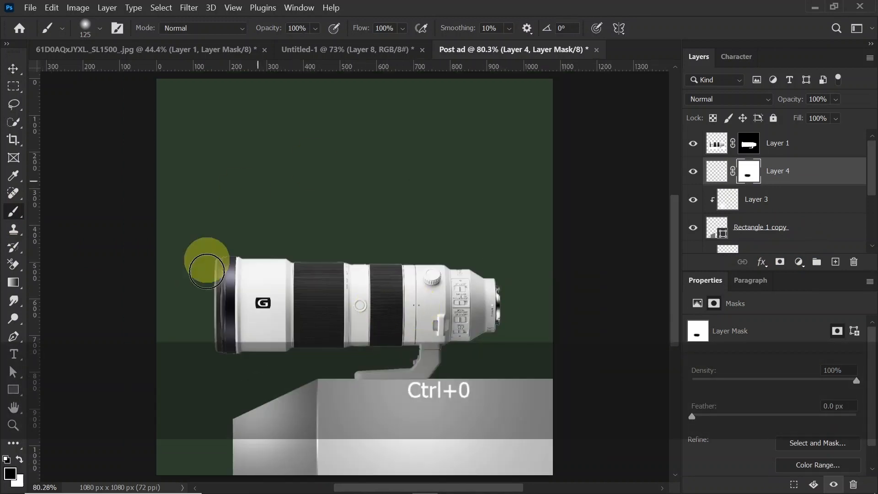
{"action": "left_click", "coordinate": [13, 69]}
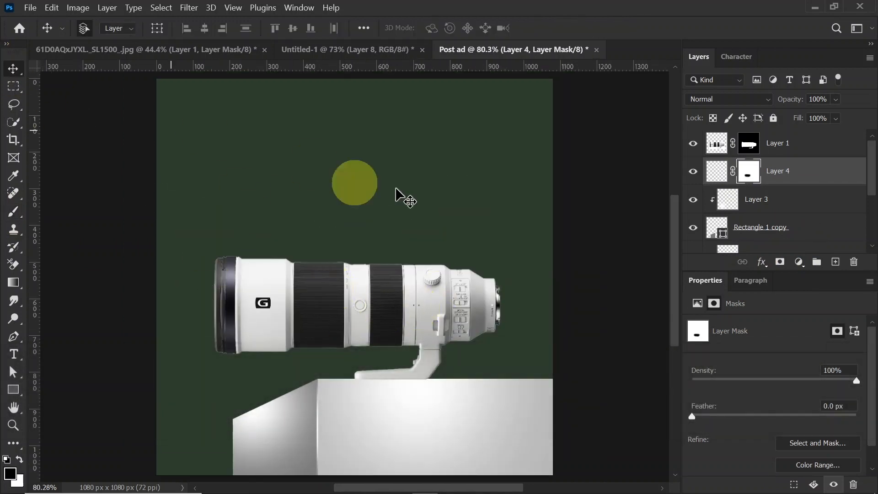
{"action": "key", "text": "x"}
{"action": "left_click", "coordinate": [429, 331], "text": "ctrl"}
{"action": "left_click", "coordinate": [814, 173]}
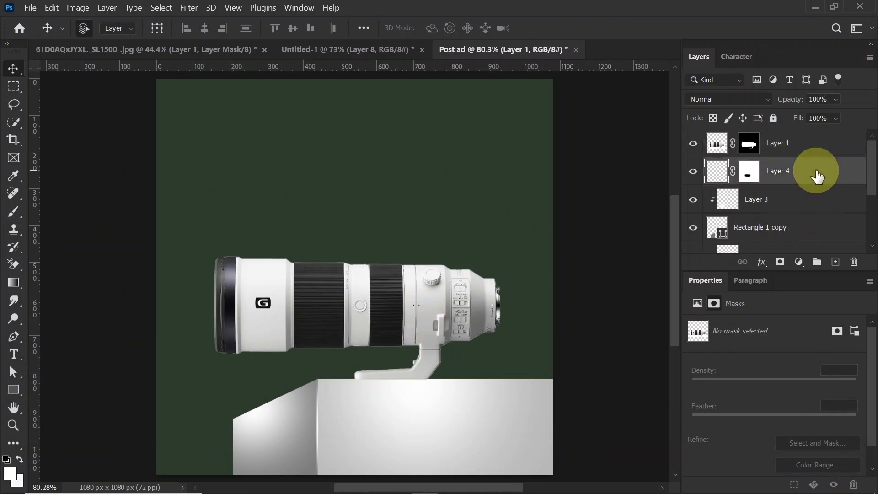
{"action": "left_click", "coordinate": [836, 261]}
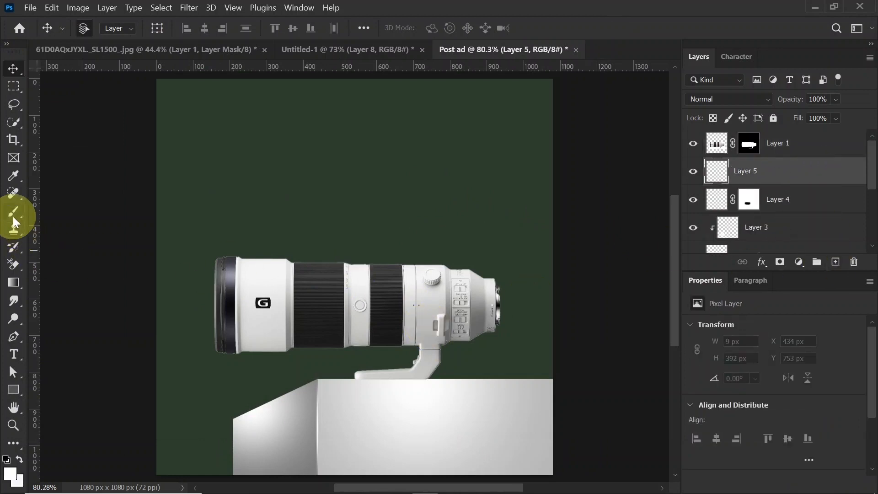
Choose the Hard Round brush preset at 100% hardness for painting on the new layer.
{"action": "left_click", "coordinate": [13, 216]}
{"action": "left_click", "coordinate": [98, 28]}
{"action": "left_click", "coordinate": [83, 233]}
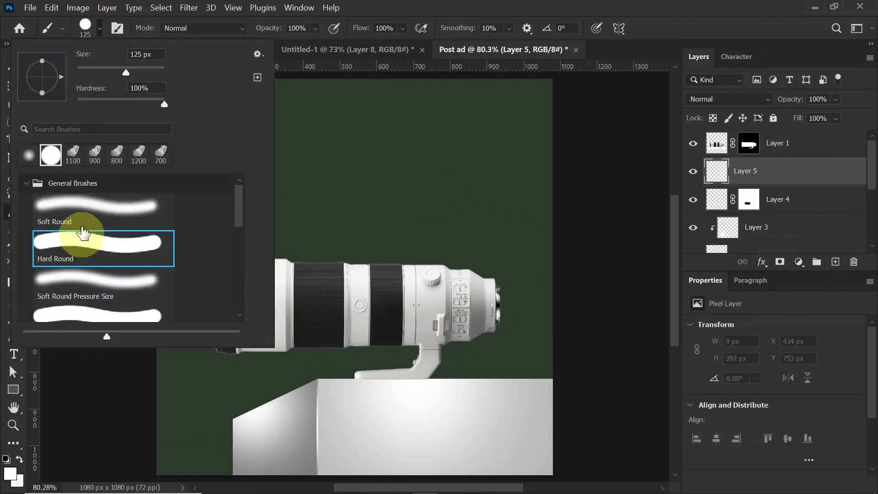
{"action": "left_click", "coordinate": [99, 27]}
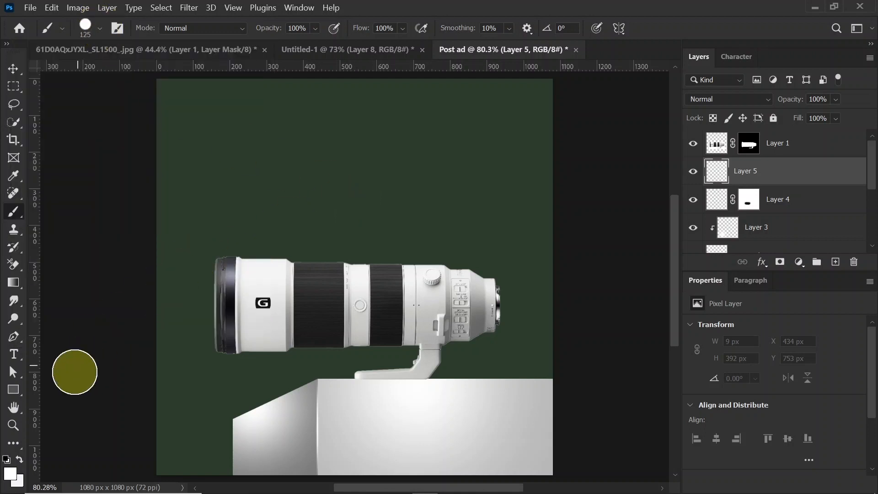
Set the foreground colour to #181818 and stamp a single 150 px dot in the green area above the lens.
{"action": "left_click", "coordinate": [11, 471]}
{"action": "left_click", "coordinate": [314, 309]}
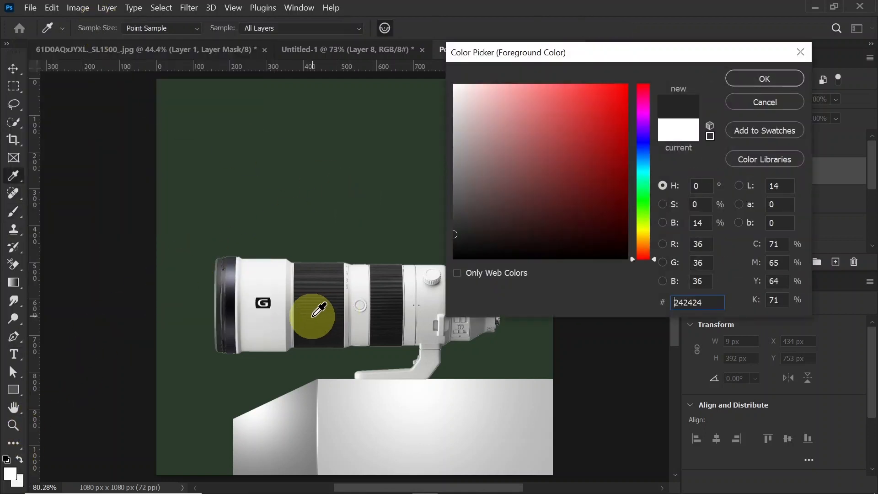
{"action": "left_click_drag", "start_coordinate": [455, 235], "coordinate": [446, 243]}
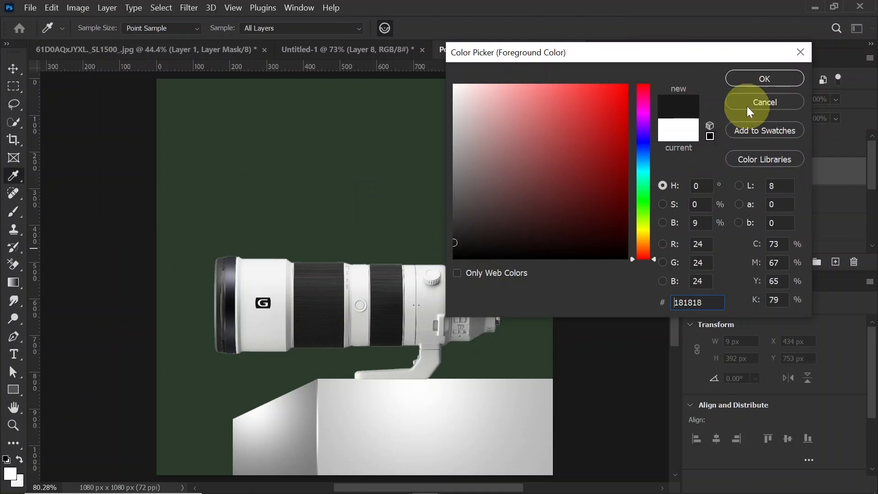
{"action": "left_click", "coordinate": [751, 79]}
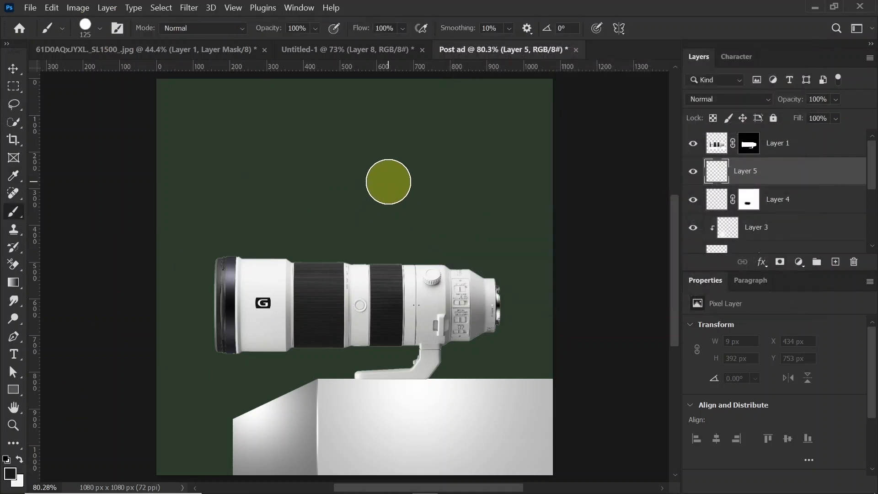
{"action": "key", "text": "bracketright"}
{"action": "left_click", "coordinate": [388, 181]}
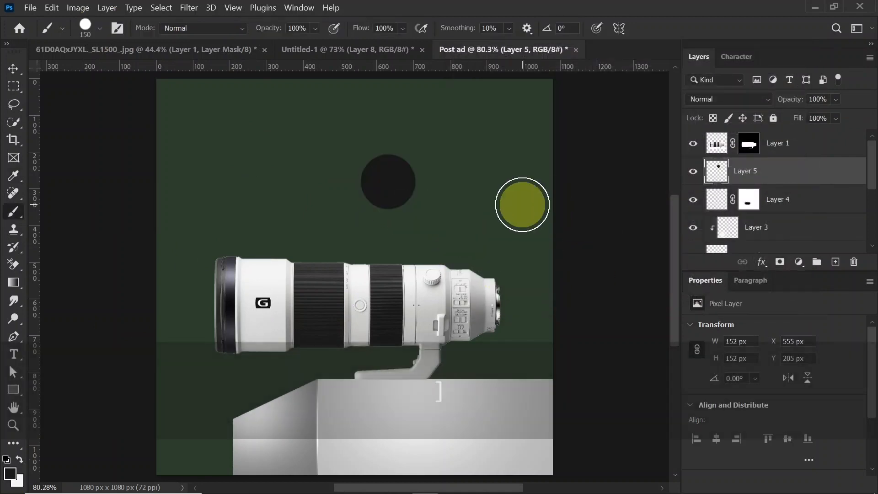
Move the dark circle onto the box beneath the lens foot and scale it proportionally to 160.64%.
{"action": "key", "text": "t"}
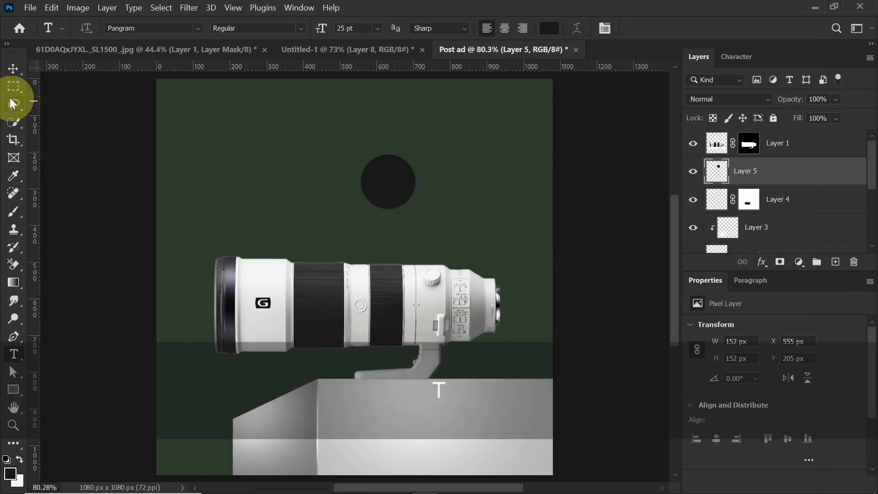
{"action": "left_click", "coordinate": [13, 69]}
{"action": "key", "text": "ctrl+t"}
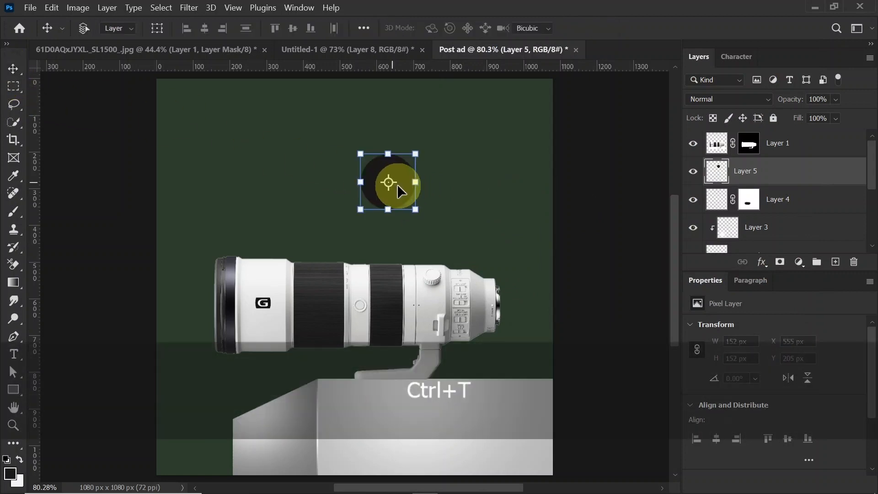
{"action": "left_click_drag", "start_coordinate": [395, 185], "coordinate": [444, 445]}
Distort the dark circle into a slanted ellipse, about 304 × 254 px, below the lens foot and apply the transform.
{"action": "right_click", "coordinate": [412, 416]}
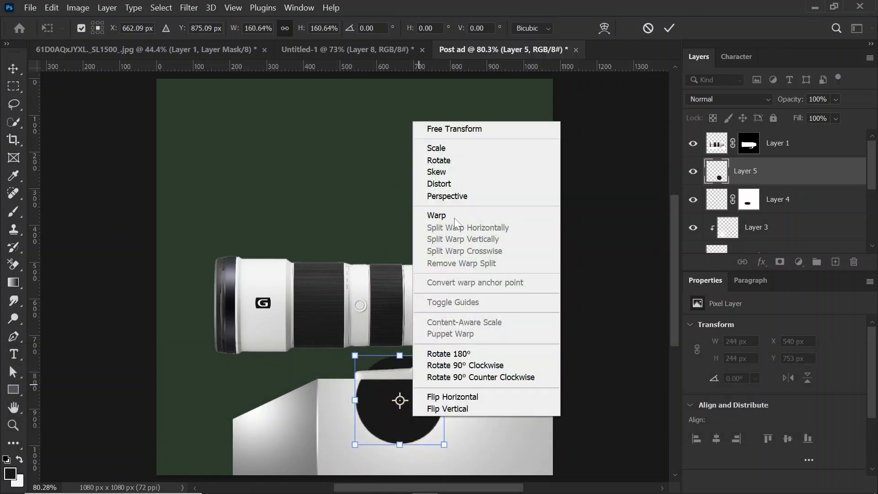
{"action": "left_click", "coordinate": [454, 184]}
{"action": "left_click_drag", "start_coordinate": [412, 445], "coordinate": [417, 400]}
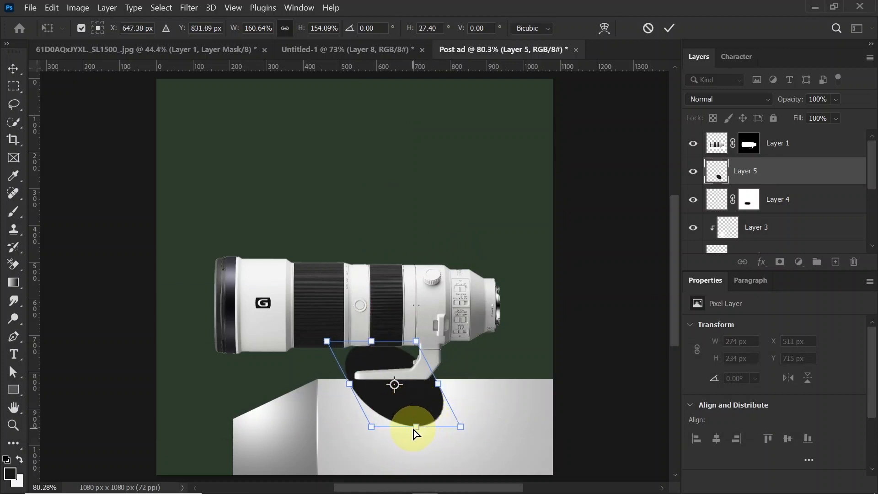
{"action": "left_click_drag", "start_coordinate": [414, 431], "coordinate": [436, 438]}
{"action": "left_click_drag", "start_coordinate": [415, 405], "coordinate": [417, 401]}
{"action": "key", "text": "Return"}
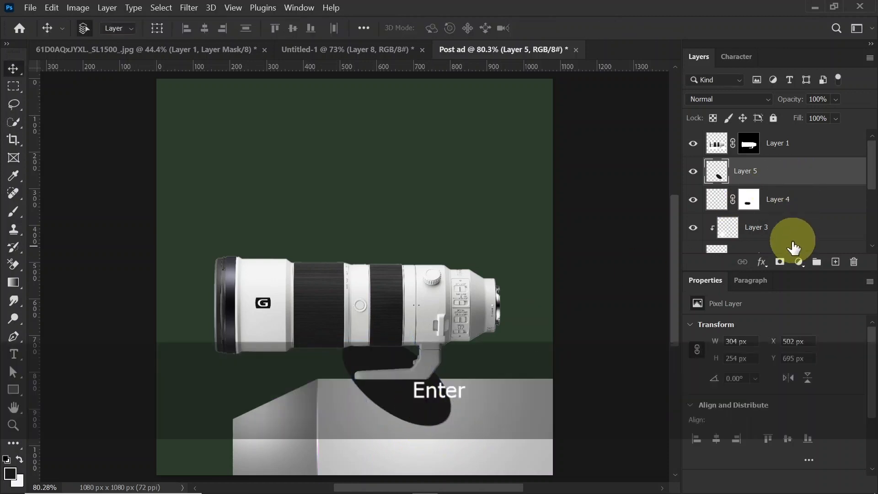
Add a layer mask to the dark ellipse and paint out its part above the box's top edge with a 150 px hard black brush.
{"action": "left_click", "coordinate": [780, 261]}
{"action": "left_click", "coordinate": [14, 211]}
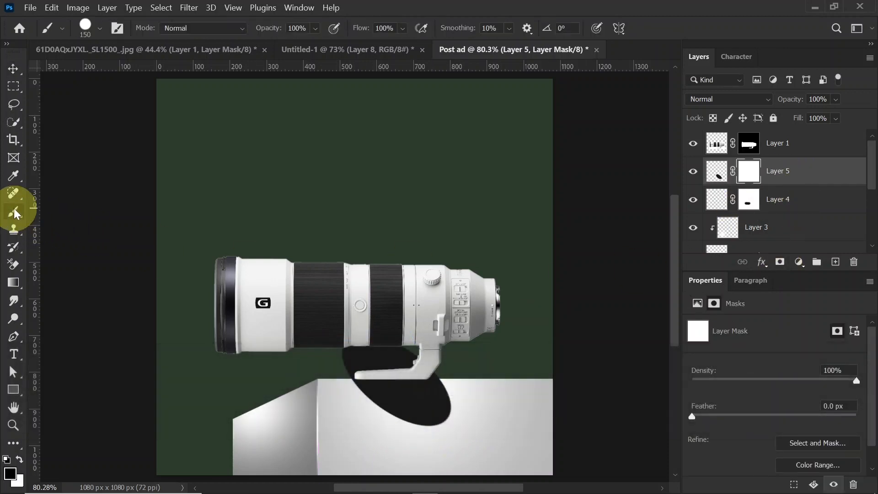
{"action": "mouse_move", "coordinate": [283, 325]}
{"action": "left_mouse_down"}
{"action": "mouse_move", "coordinate": [335, 338]}
{"action": "mouse_move", "coordinate": [432, 334]}
{"action": "mouse_move", "coordinate": [326, 332]}
{"action": "left_mouse_up"}
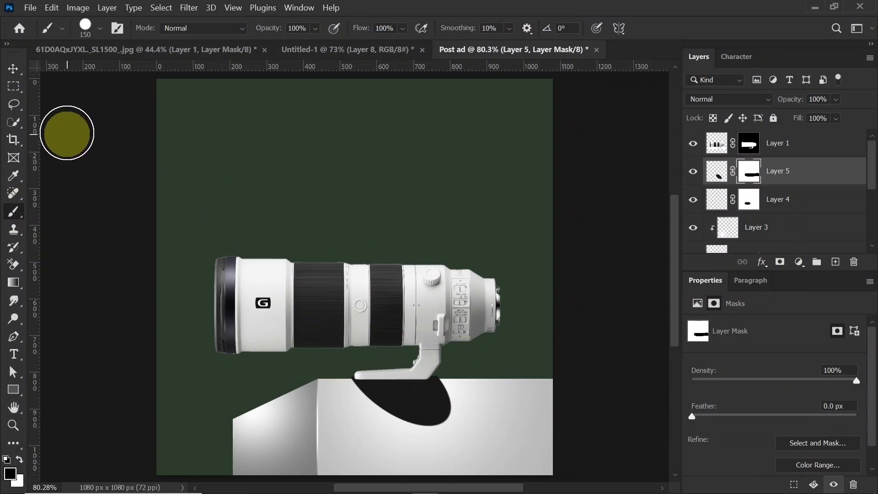
Convert the dark ellipse layer to a smart object and apply a Tilt-Shift blur of 15 px.
{"action": "left_click", "coordinate": [14, 69]}
{"action": "right_click", "coordinate": [830, 172]}
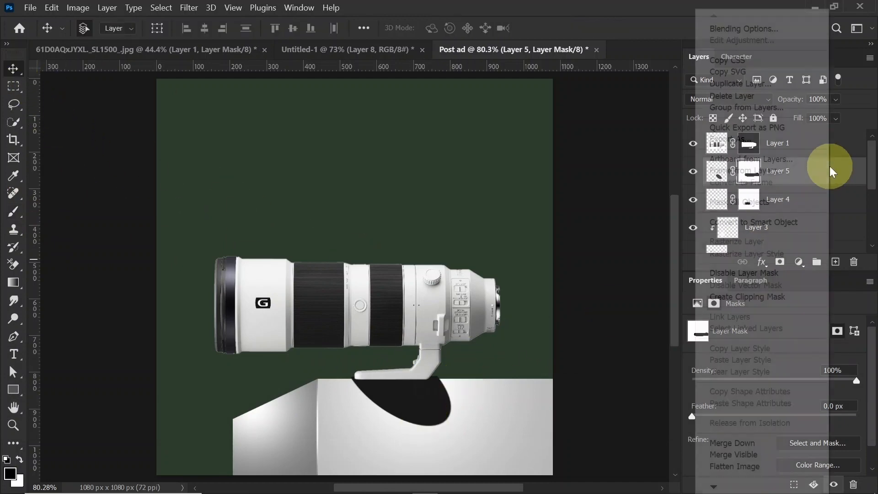
{"action": "left_click", "coordinate": [779, 221]}
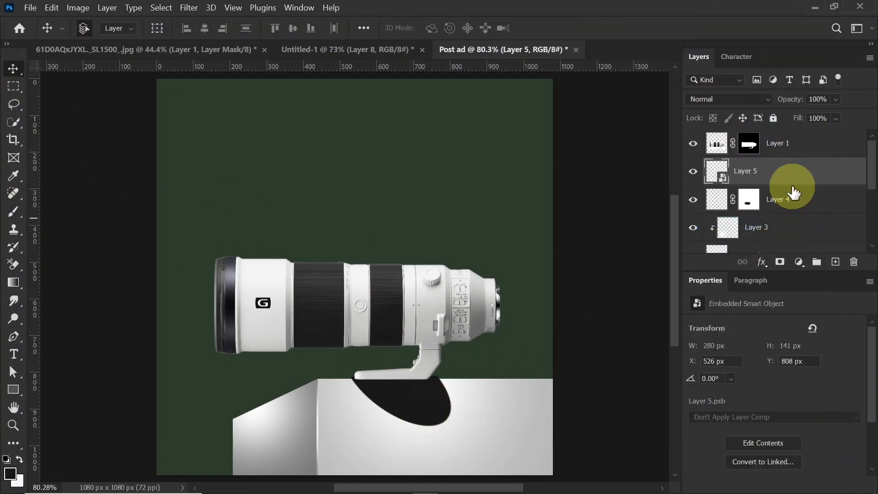
{"action": "left_click", "coordinate": [190, 11]}
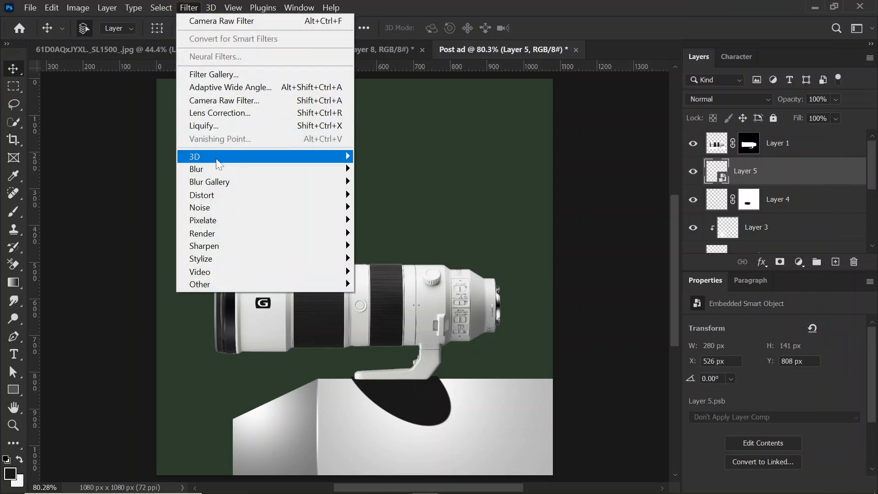
{"action": "mouse_move", "coordinate": [224, 182]}
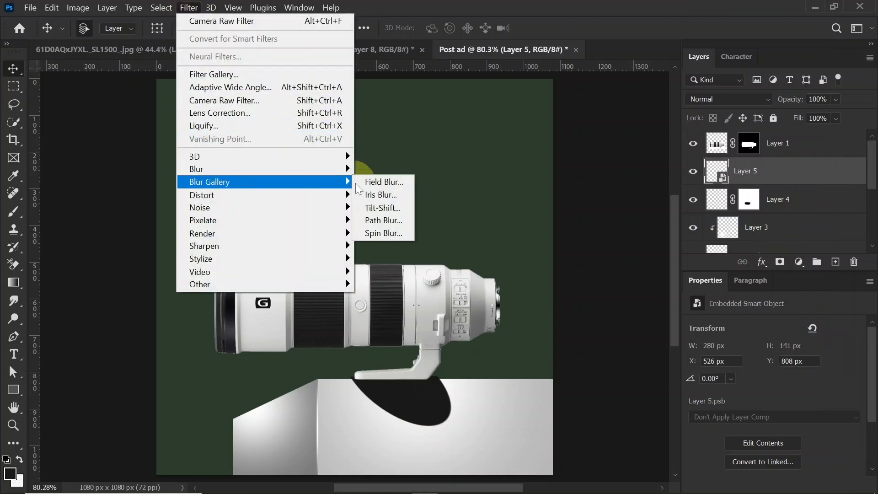
{"action": "left_click", "coordinate": [394, 211]}
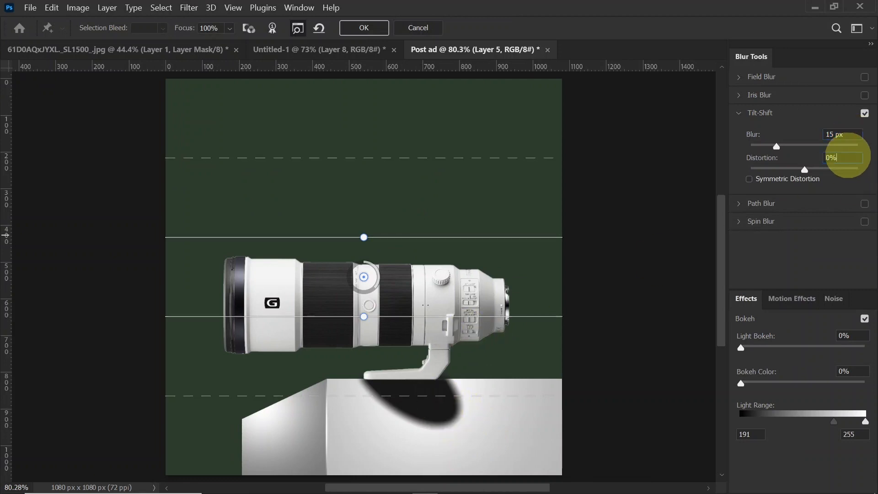
{"action": "left_click", "coordinate": [372, 29]}
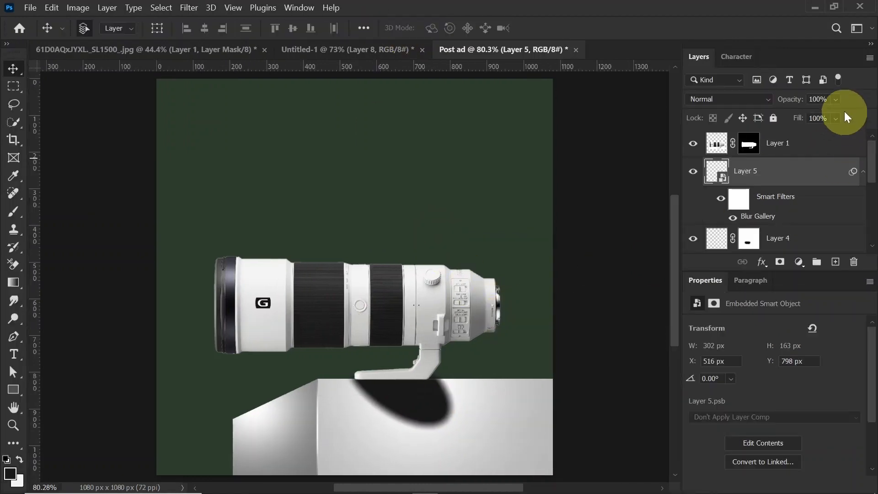
Lower the shadow layer's opacity to 55% and soften it with a Gaussian Blur of 10 px radius.
{"action": "left_click_drag", "start_coordinate": [836, 114], "coordinate": [830, 114]}
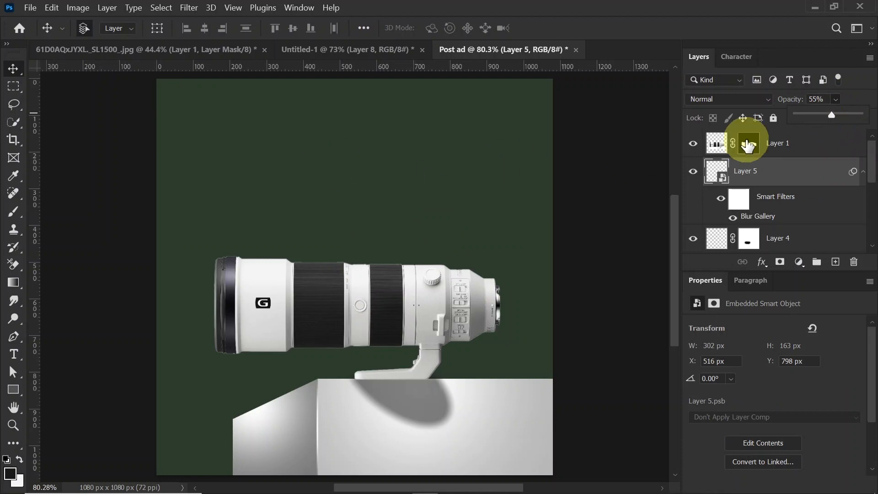
{"action": "key", "text": "Return"}
{"action": "left_click", "coordinate": [188, 9]}
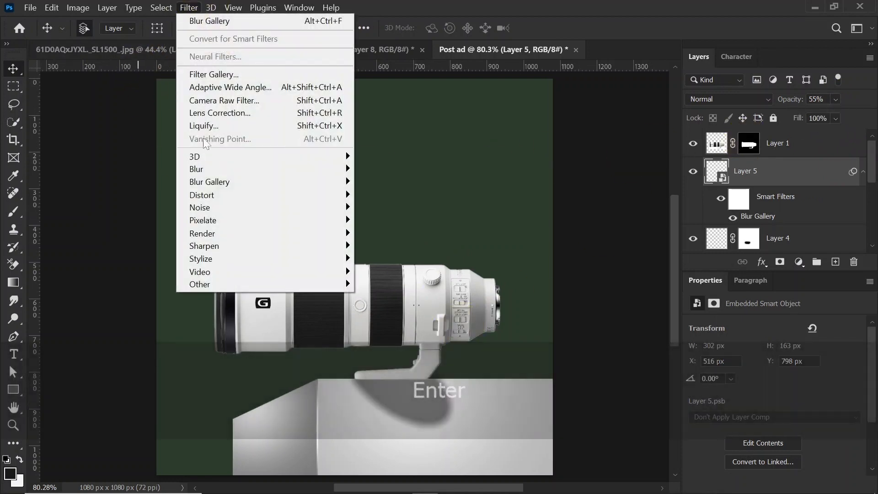
{"action": "mouse_move", "coordinate": [204, 172]}
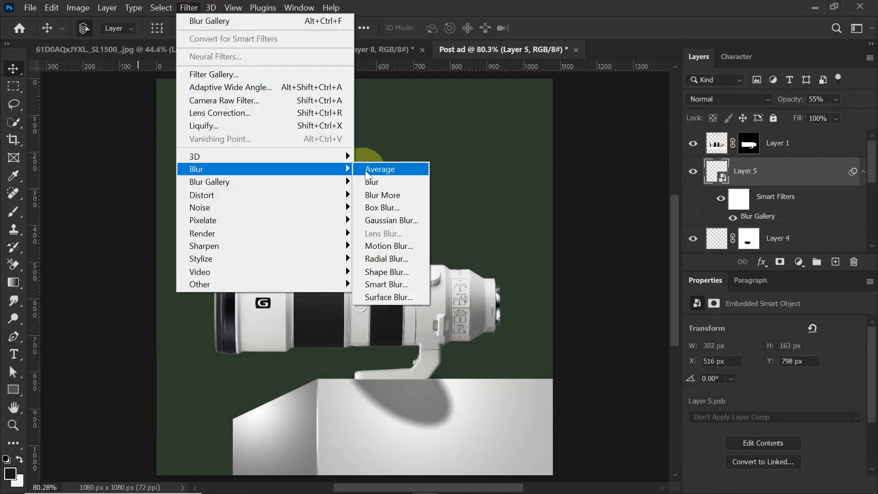
{"action": "left_click", "coordinate": [392, 220]}
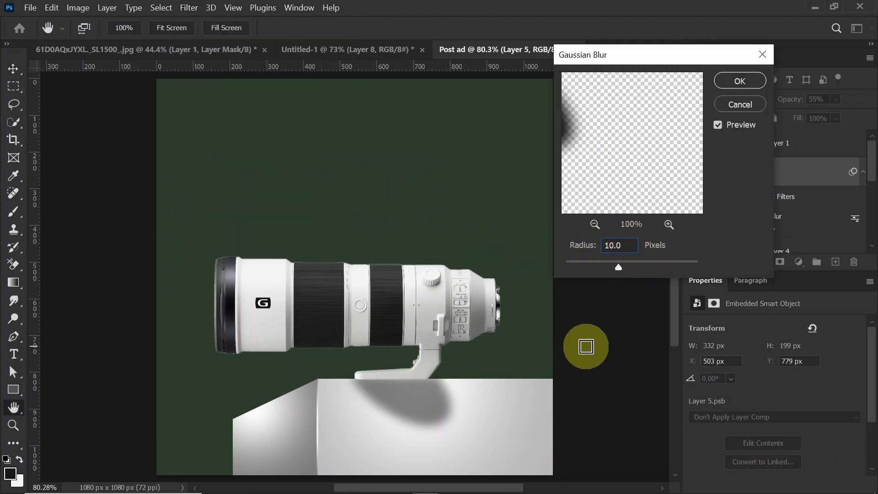
{"action": "left_click", "coordinate": [738, 82]}
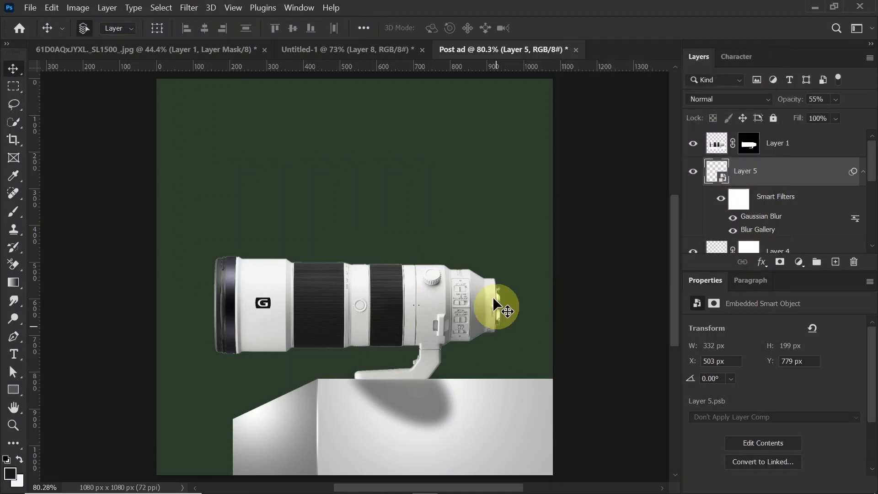
Give the lens layer a Multiply drop shadow with 38% opacity, 90° angle, 5 px distance, 0% spread and 0 px size.
{"action": "left_click", "coordinate": [413, 290]}
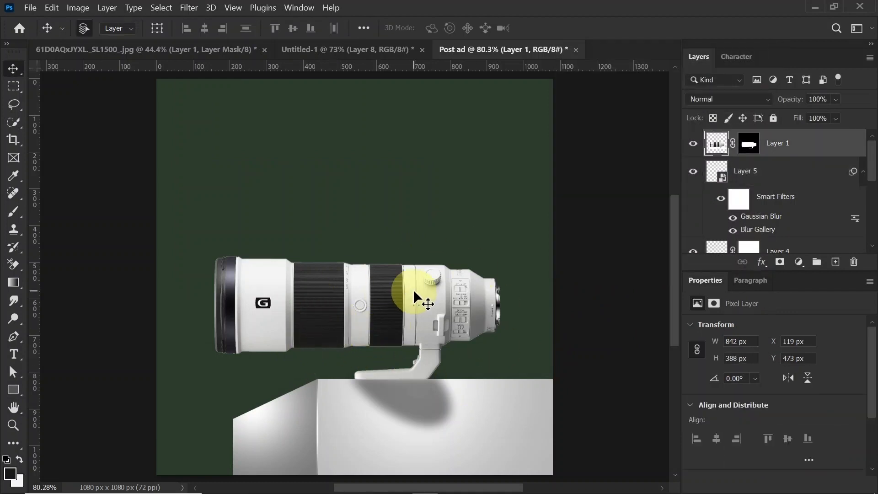
{"action": "double_click", "coordinate": [837, 143]}
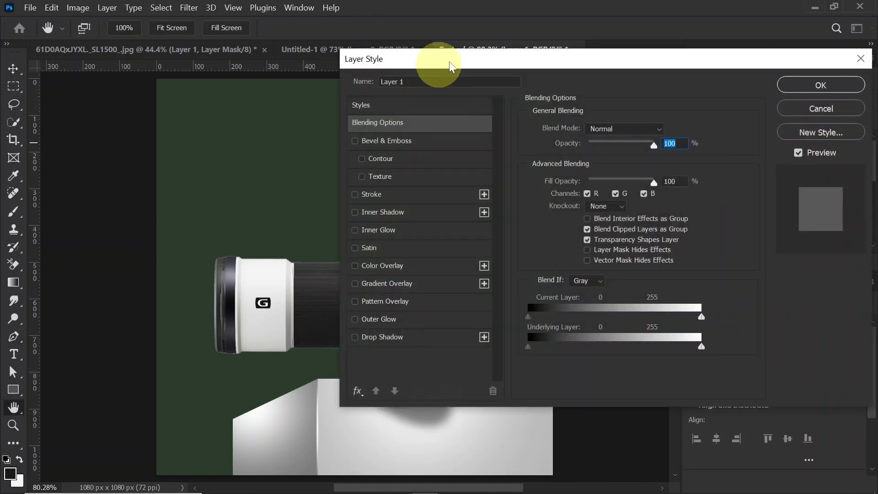
{"action": "left_click_drag", "start_coordinate": [435, 62], "coordinate": [634, 18]}
{"action": "left_click", "coordinate": [640, 295]}
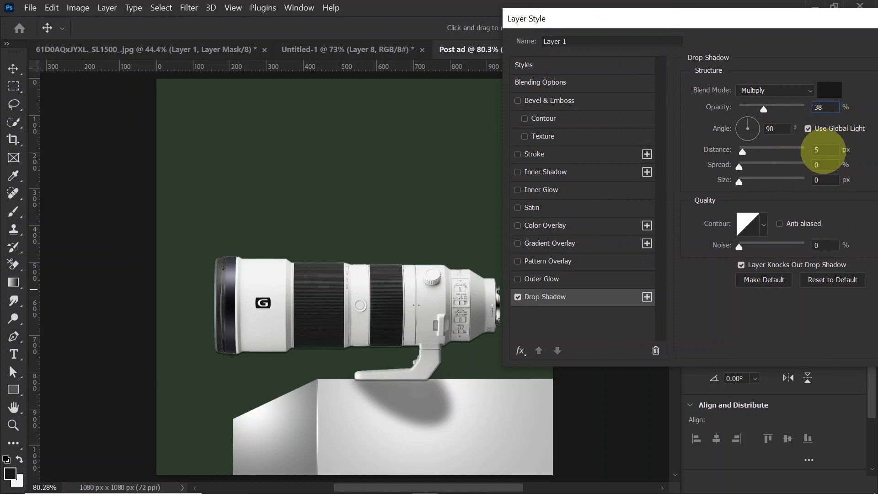
{"action": "left_click", "coordinate": [824, 150]}
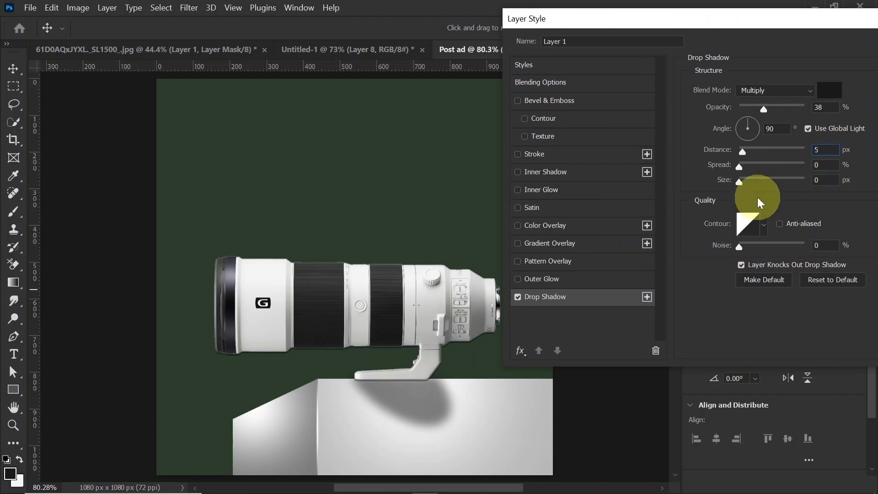
{"action": "left_click_drag", "start_coordinate": [788, 24], "coordinate": [454, 61]}
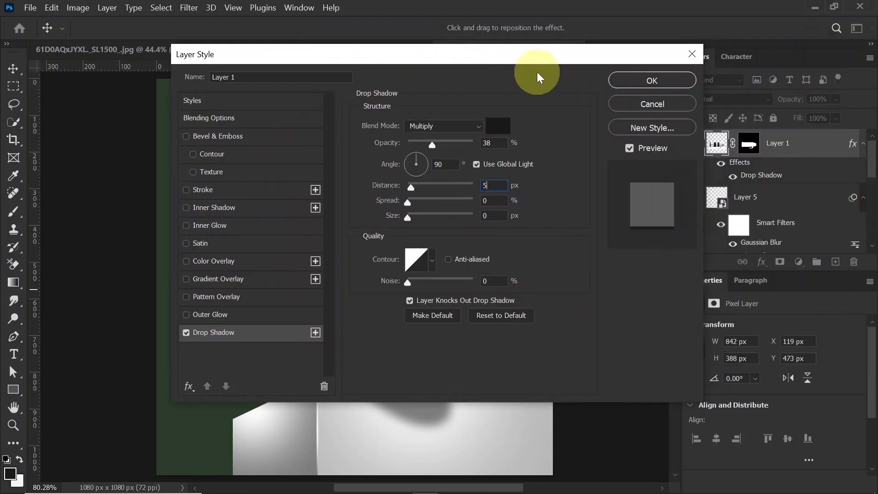
{"action": "left_click", "coordinate": [653, 82]}
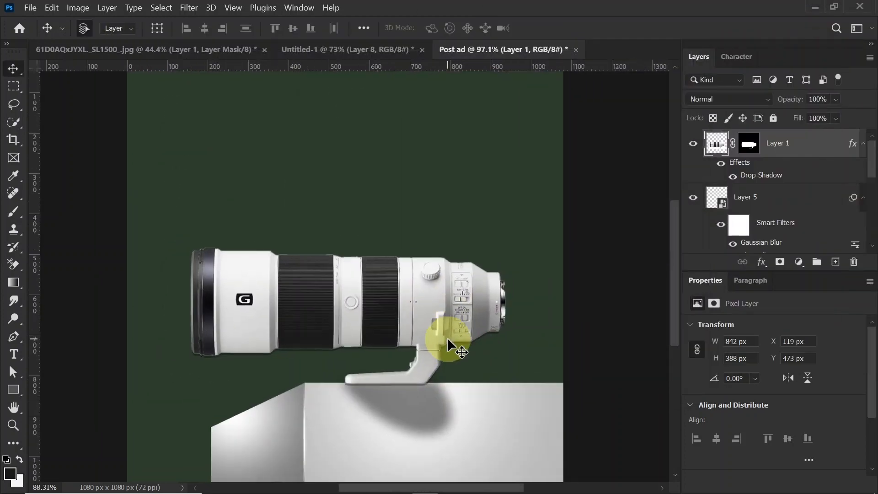
Draw an unfilled circle of about 821 px with a white stroke, overlapping the upper-right part of the canvas.
{"action": "right_click", "coordinate": [10, 394]}
{"action": "left_click", "coordinate": [83, 403]}
{"action": "scroll", "coordinate": [360, 211], "scroll_direction": "down", "scroll_amount": 2}
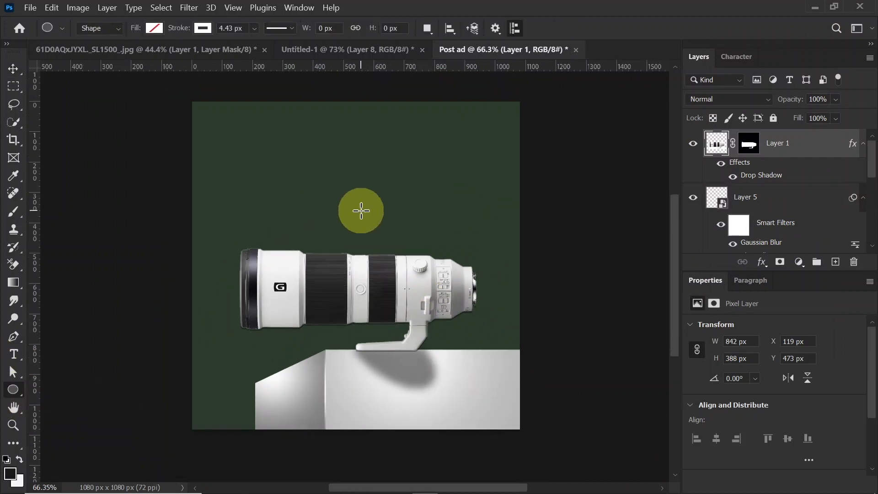
{"action": "left_click_drag", "start_coordinate": [351, 93], "coordinate": [600, 340]}
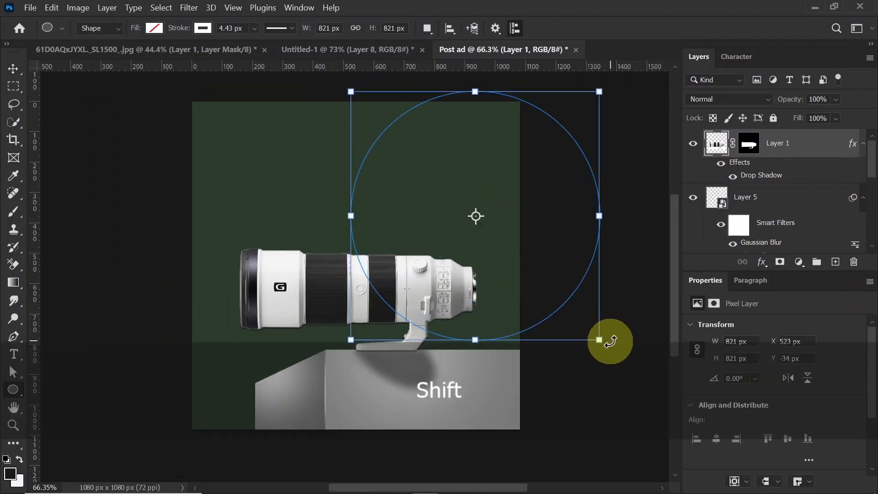
{"action": "left_click", "coordinate": [13, 69]}
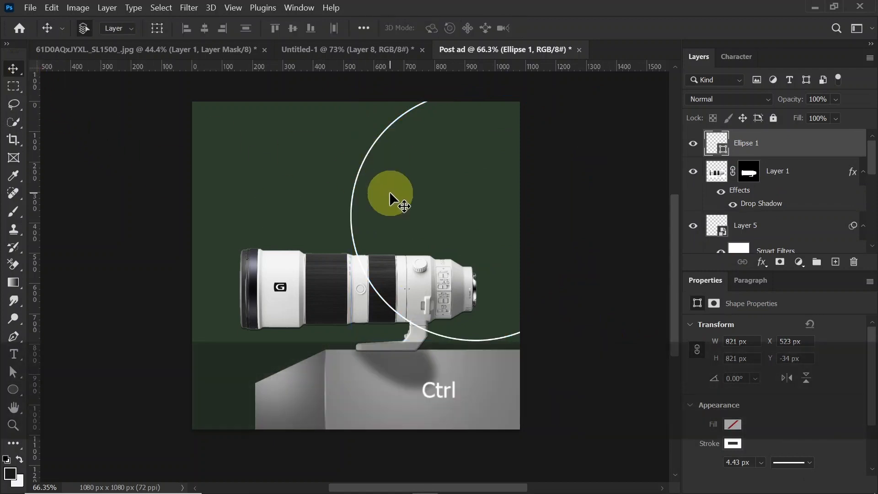
Move the circle up to about X 548 px, Y -193 px and give it a solid white fill without a stroke.
{"action": "key", "text": "ctrl+t"}
{"action": "left_click_drag", "start_coordinate": [453, 208], "coordinate": [462, 179]}
{"action": "key", "text": "Return"}
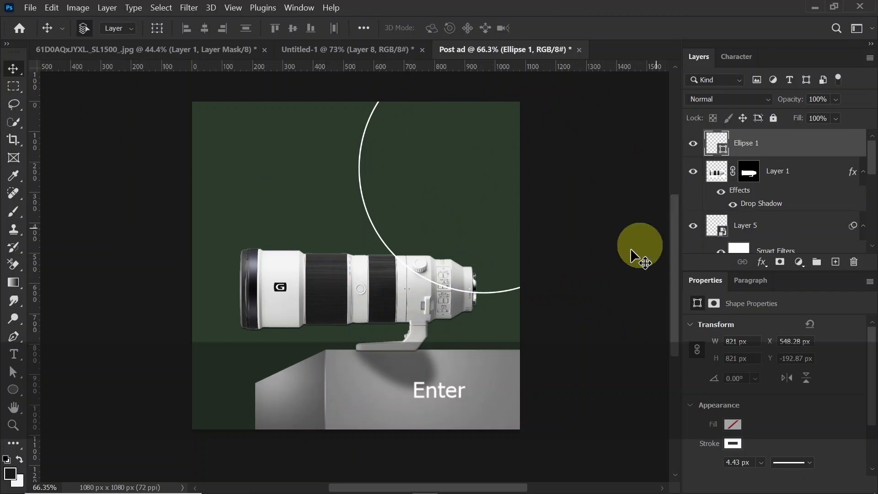
{"action": "left_click", "coordinate": [734, 425]}
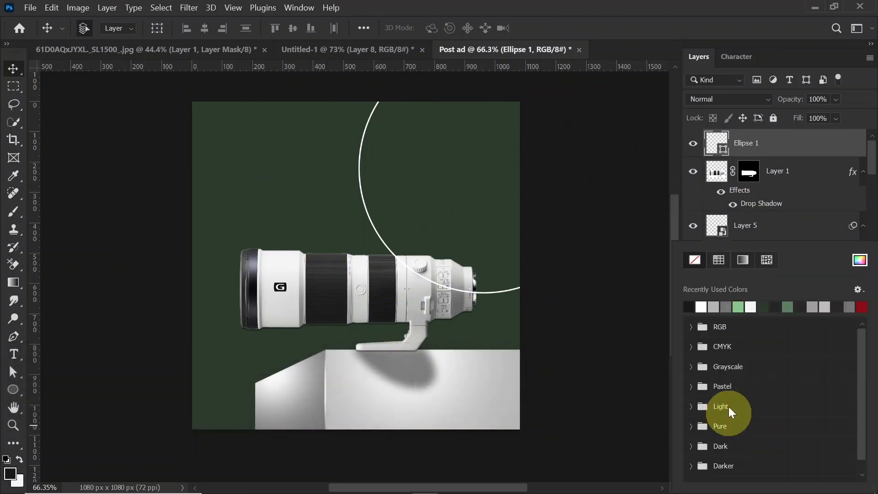
{"action": "left_click", "coordinate": [709, 308]}
Bring the tiger photo into the ad above the green background fill and enlarge it to 1972 × 1106 px behind the lens.
{"action": "left_click_drag", "start_coordinate": [224, 56], "coordinate": [344, 218]}
{"action": "left_click_drag", "start_coordinate": [790, 159], "coordinate": [787, 192]}
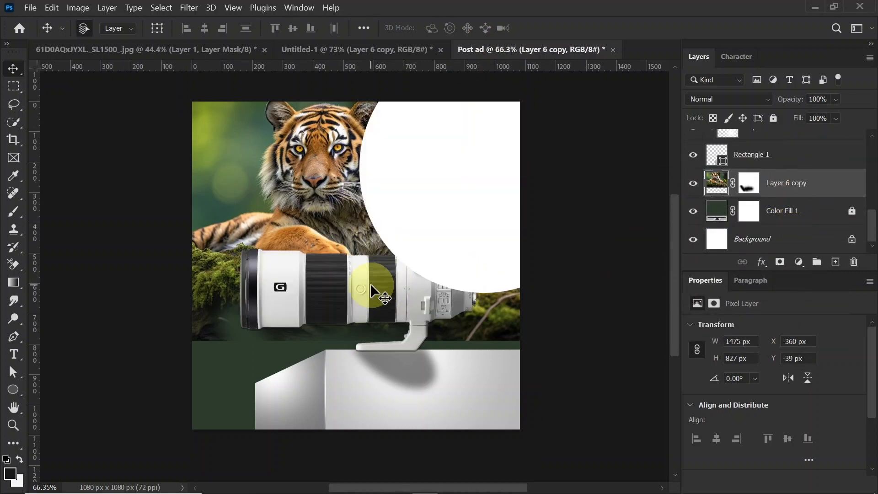
{"action": "key", "text": "ctrl+t"}
{"action": "left_click_drag", "start_coordinate": [327, 232], "coordinate": [317, 311]}
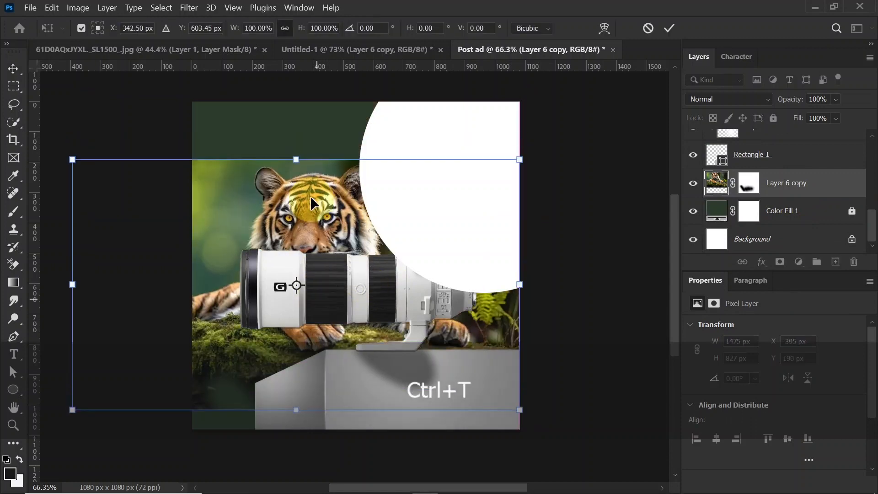
{"action": "left_click_drag", "start_coordinate": [296, 157], "coordinate": [276, 182]}
{"action": "key", "text": "Return"}
{"action": "key", "text": "ctrl+z"}
Place the white circle's layer below the lens layer and enlarge the circle to about 868.5 px.
{"action": "left_click", "coordinate": [465, 221]}
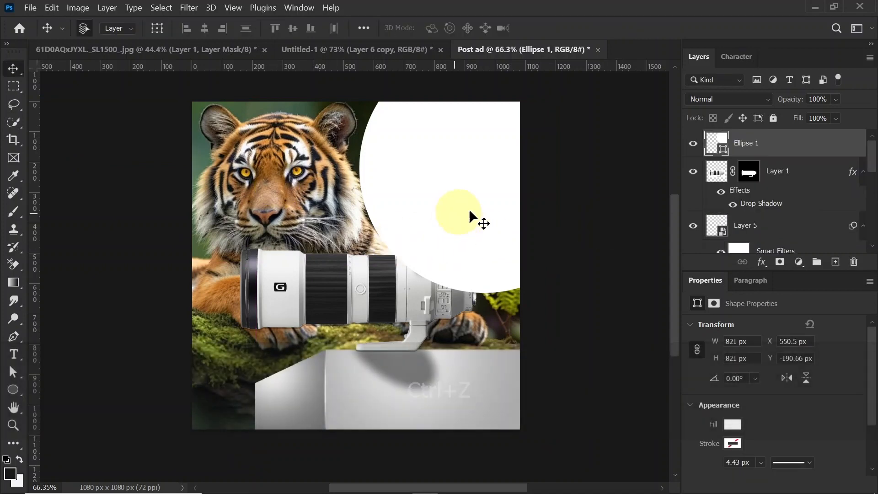
{"action": "left_click_drag", "start_coordinate": [787, 147], "coordinate": [746, 197]}
{"action": "key", "text": "ctrl+t"}
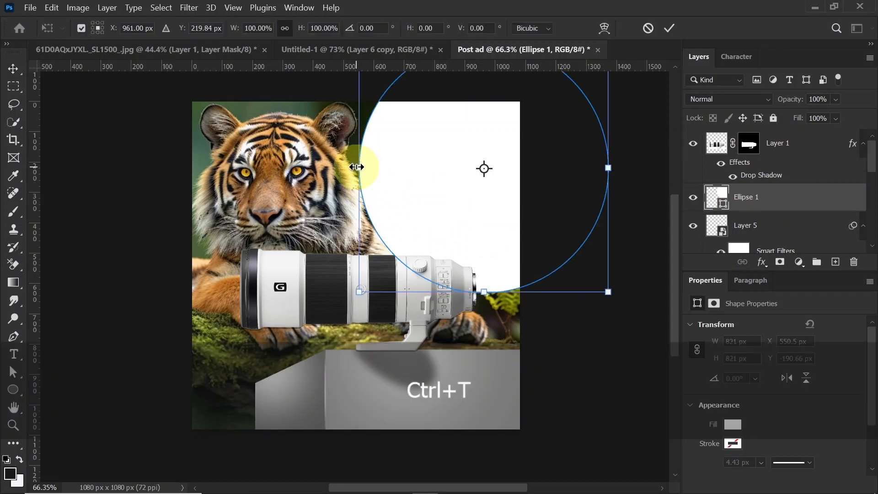
{"action": "left_click_drag", "start_coordinate": [359, 167], "coordinate": [342, 164]}
{"action": "key", "text": "Return"}
Recolor the circle dark green #354d42, starting from a color sampled in the tiger photo's background.
{"action": "left_click", "coordinate": [731, 193]}
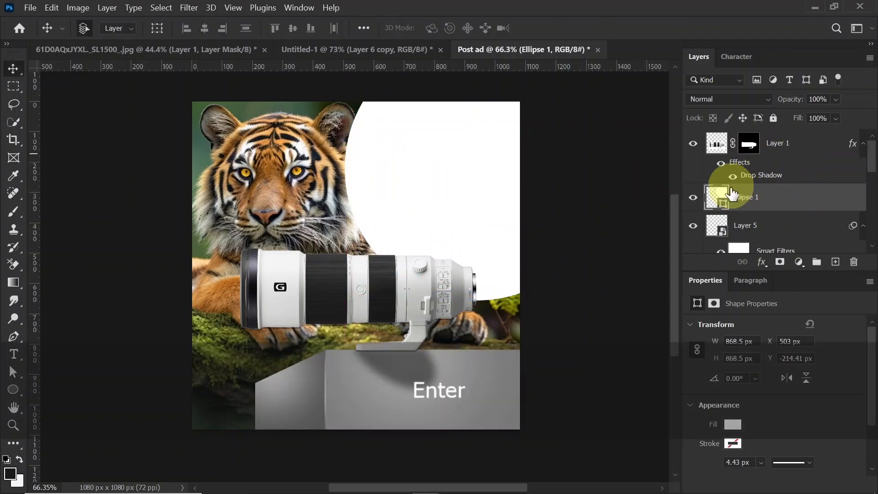
{"action": "double_click", "coordinate": [725, 201]}
{"action": "left_click", "coordinate": [210, 149]}
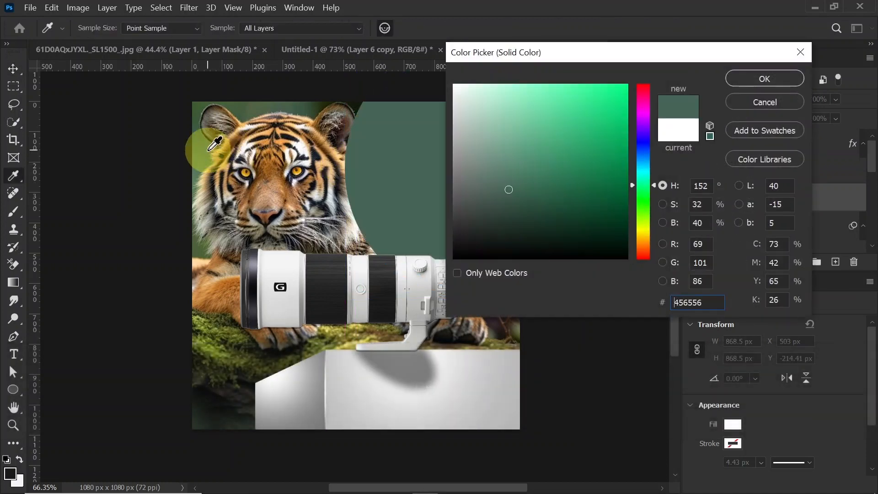
{"action": "left_click_drag", "start_coordinate": [510, 199], "coordinate": [508, 206]}
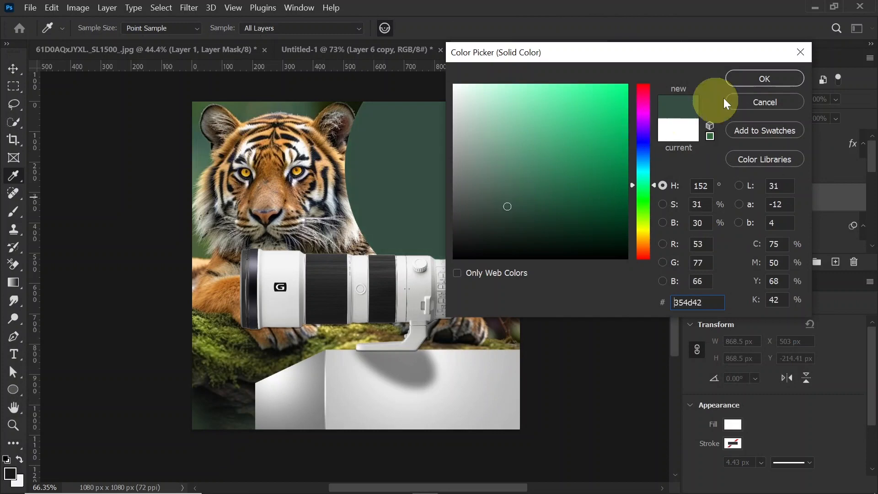
{"action": "left_click", "coordinate": [764, 80]}
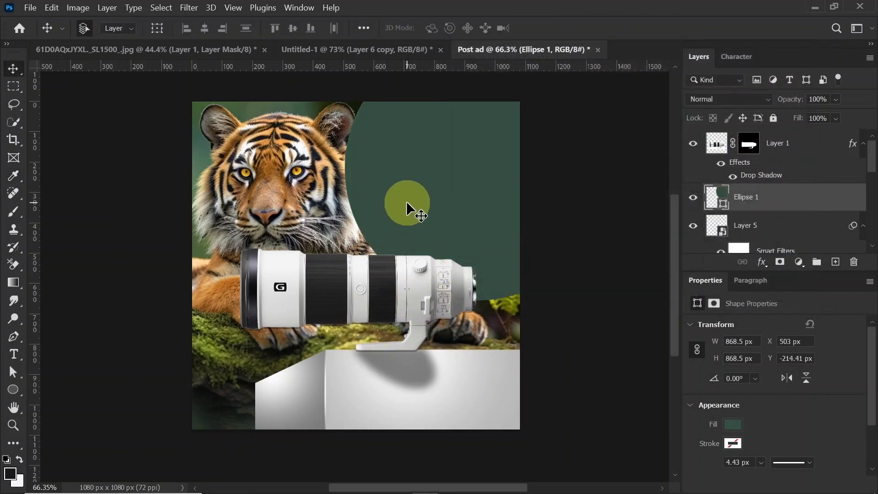
Enlarge the green circle to about 930 px, extending it down and to the left.
{"action": "key", "text": "ctrl+t"}
{"action": "left_click_drag", "start_coordinate": [471, 300], "coordinate": [471, 319]}
{"action": "key", "text": "Return"}
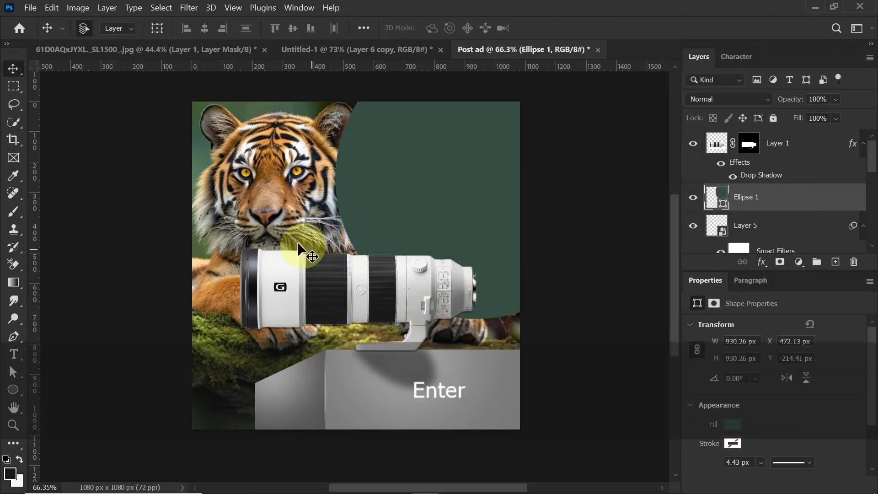
Shift the tiger photo horizontally to the left, to X -843 px.
{"action": "left_click", "coordinate": [284, 228]}
{"action": "key", "text": "ctrl+t"}
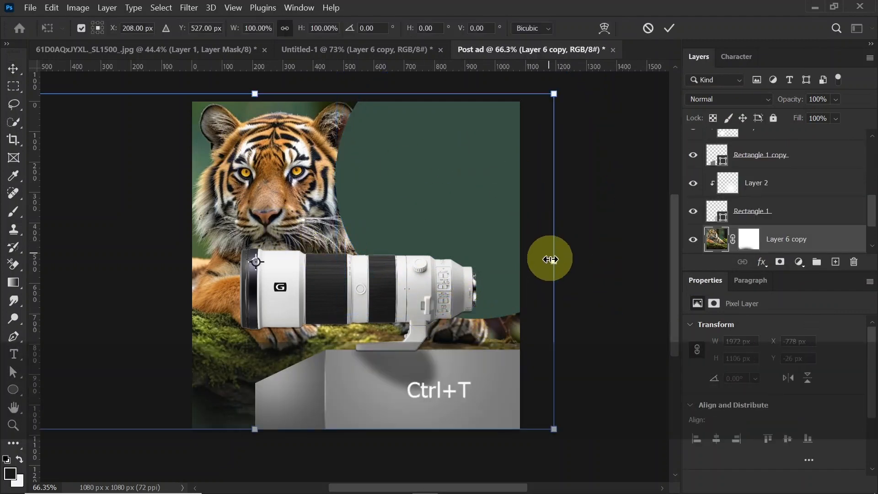
{"action": "left_click_drag", "start_coordinate": [486, 248], "coordinate": [479, 247]}
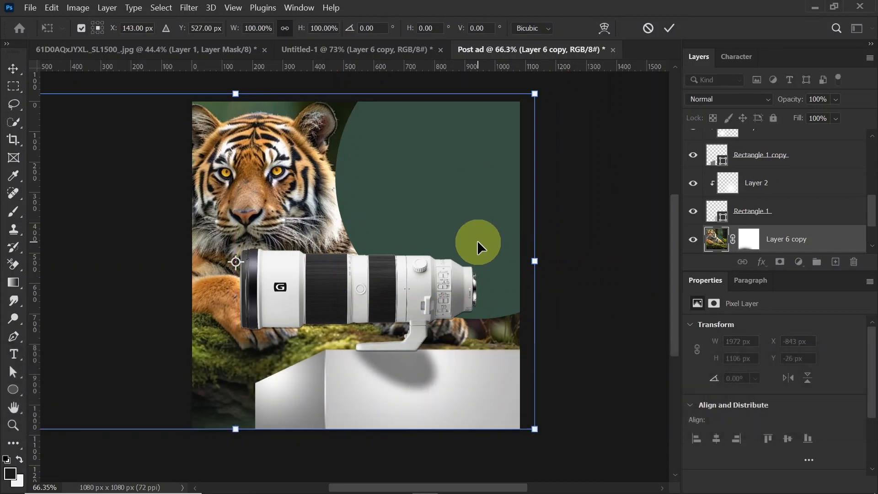
{"action": "key", "text": "Return"}
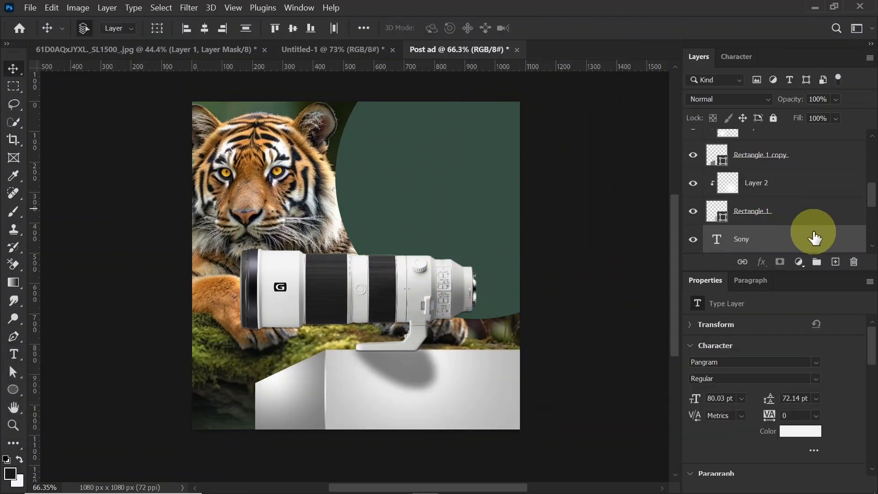
Move the four white text layers to the top of the layer stack, position them on the green circle and scale them to 106.07%.
{"action": "left_click_drag", "start_coordinate": [814, 237], "coordinate": [811, 134]}
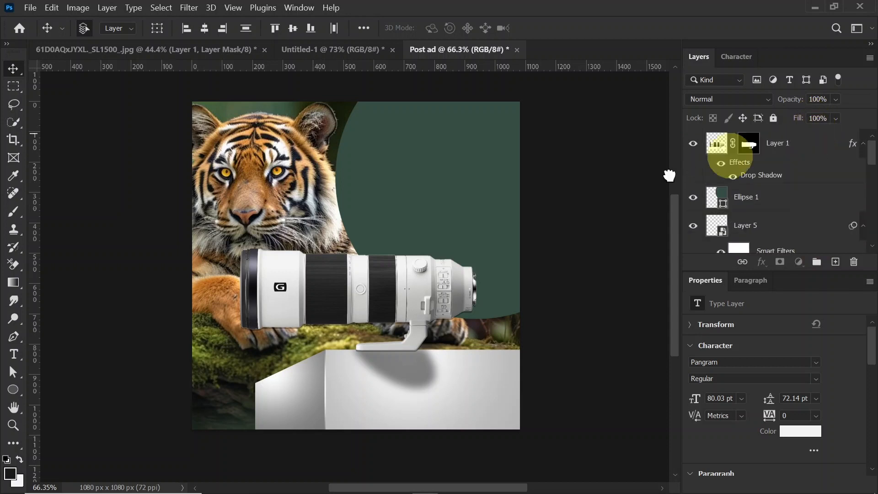
{"action": "left_click_drag", "start_coordinate": [409, 180], "coordinate": [419, 157]}
{"action": "key", "text": "ctrl+t"}
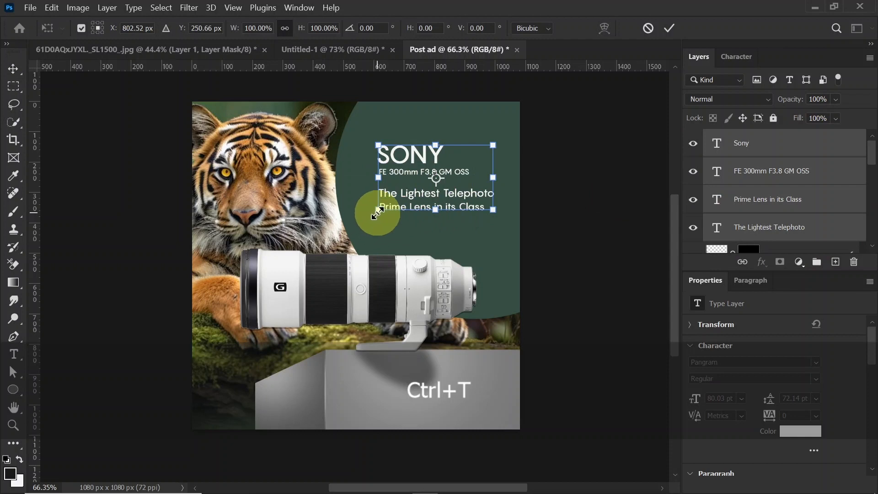
{"action": "left_click_drag", "start_coordinate": [378, 211], "coordinate": [371, 214]}
{"action": "key", "text": "Return"}
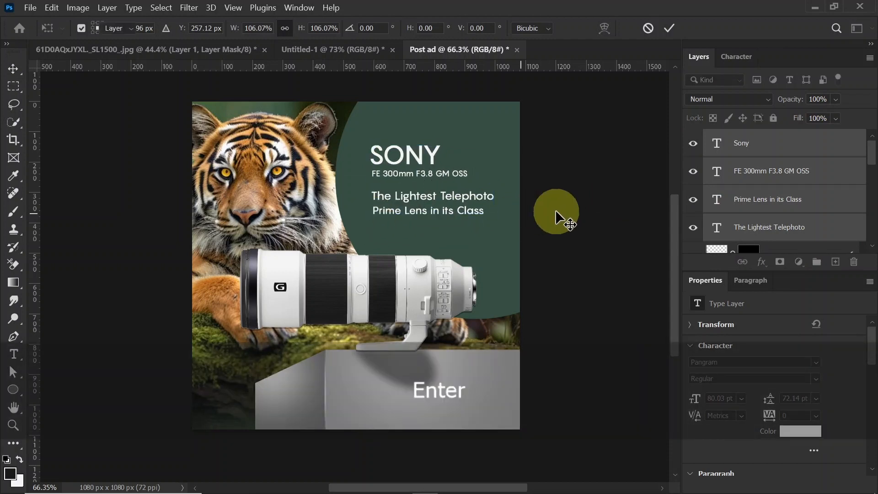
Check the font and character settings of the SONY headline.
{"action": "left_click", "coordinate": [733, 57]}
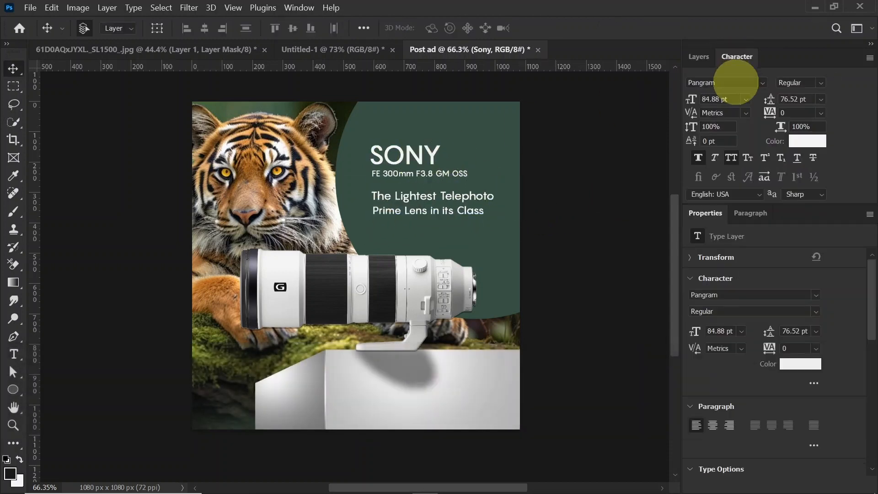
{"action": "left_click", "coordinate": [737, 83]}
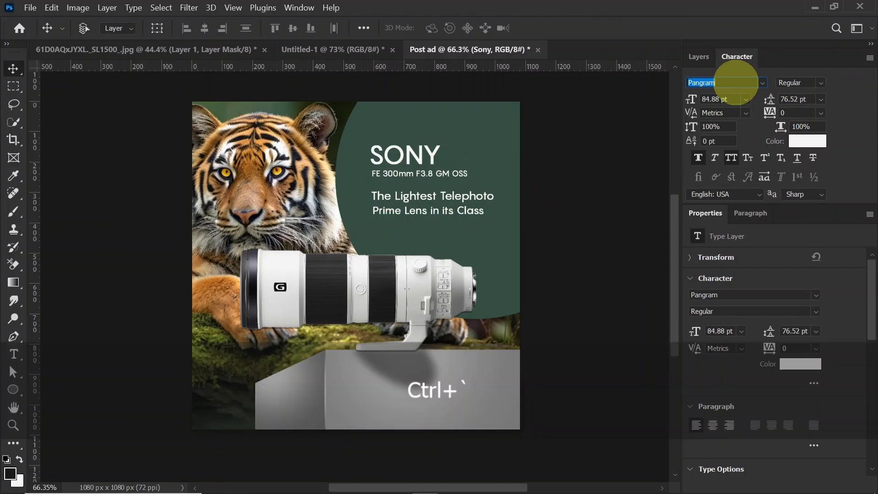
{"action": "key", "text": "alt"}
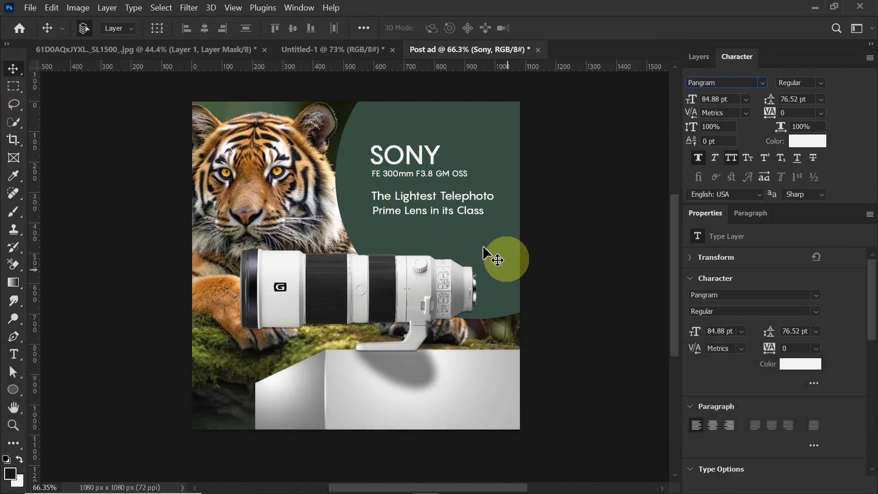
Stamp all visible layers into a new merged layer above the SONY text layer.
{"action": "left_click", "coordinate": [700, 57]}
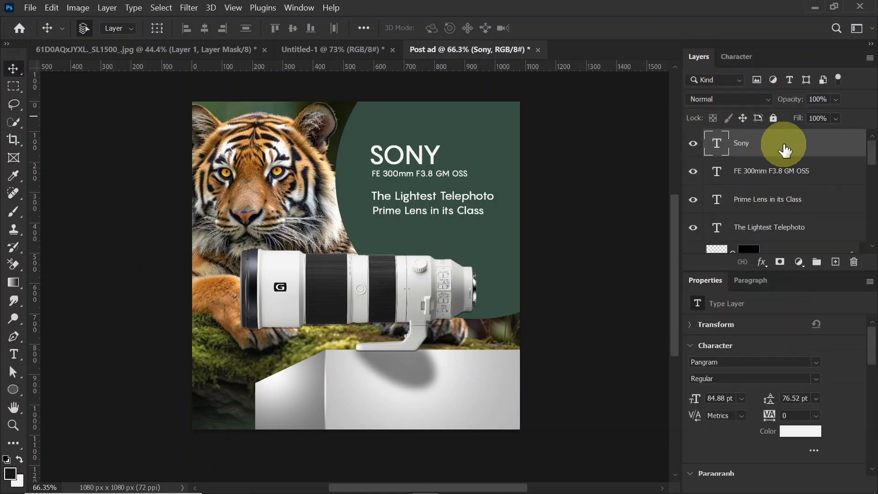
{"action": "key", "text": "ctrl"}
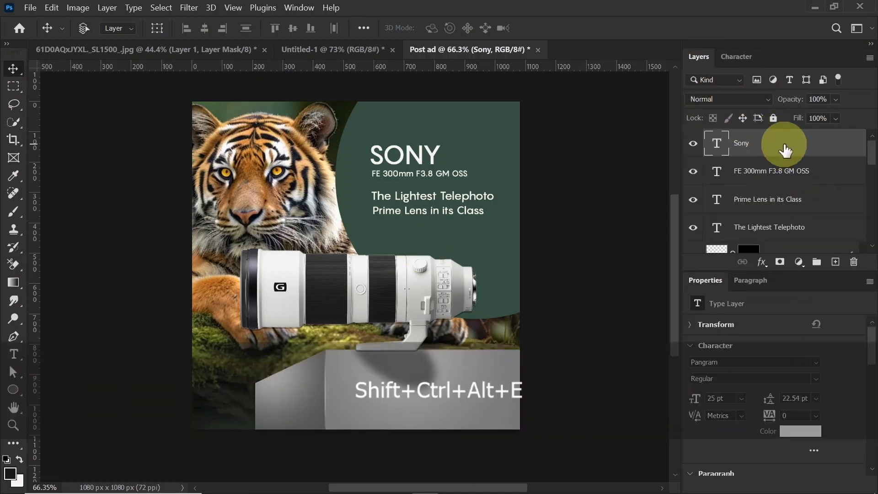
{"action": "key", "text": "shift+ctrl+alt+e"}
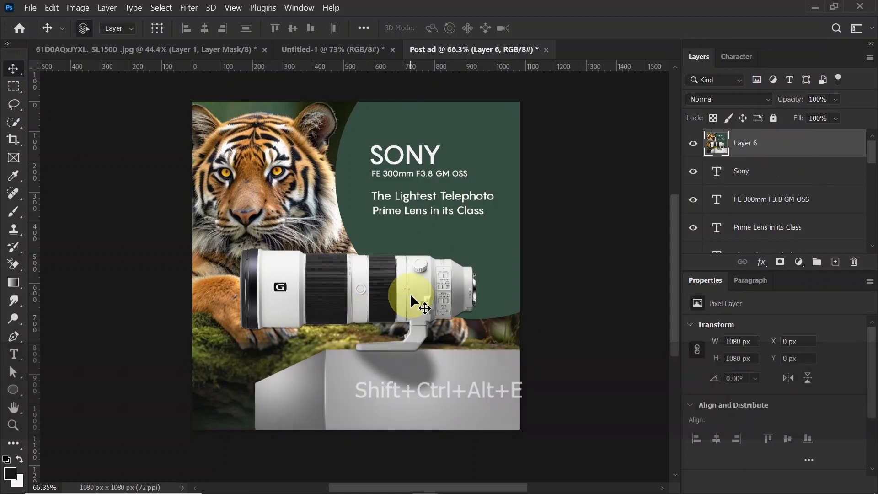
Apply the Camera Raw filter to the merged layer with texture +21, clarity +18, vignette -8 and grain 6.
{"action": "left_click", "coordinate": [189, 8]}
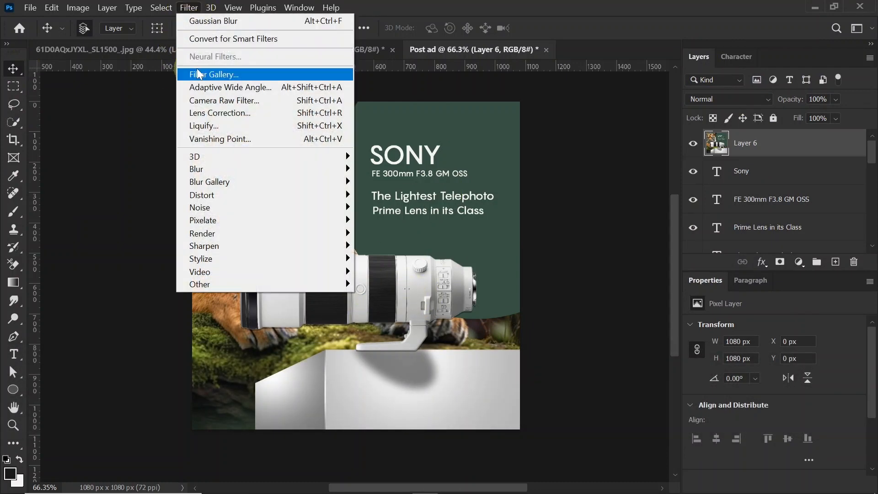
{"action": "left_click", "coordinate": [206, 101]}
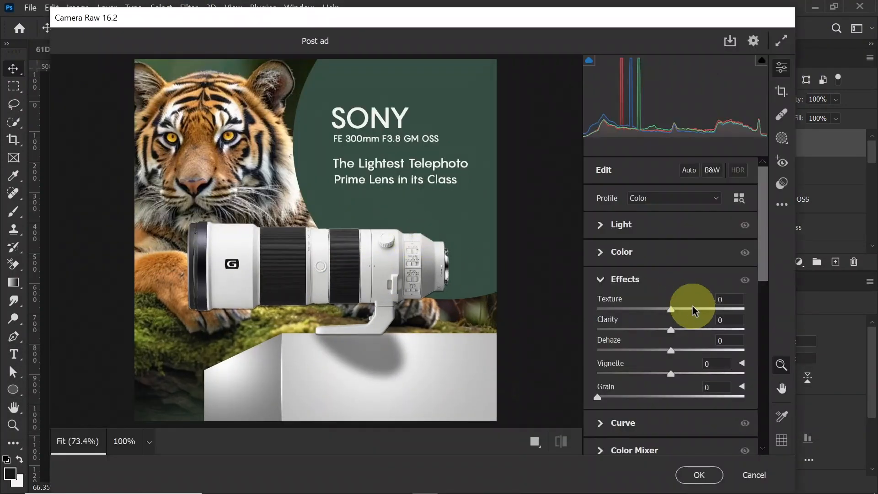
{"action": "left_click_drag", "start_coordinate": [678, 310], "coordinate": [683, 329]}
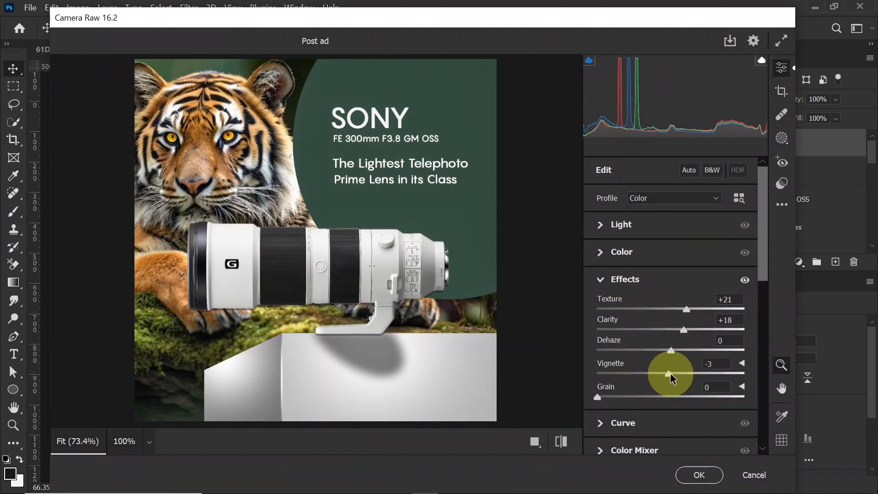
{"action": "left_click_drag", "start_coordinate": [671, 376], "coordinate": [665, 373]}
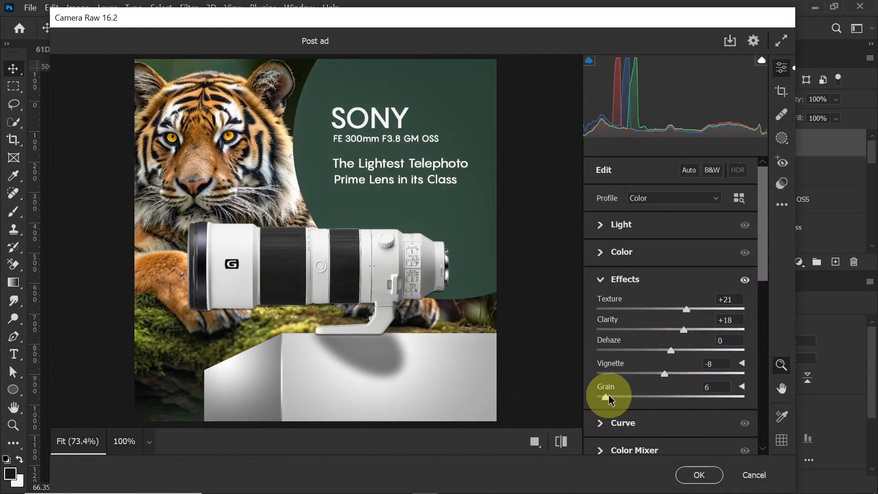
{"action": "left_click", "coordinate": [693, 474]}
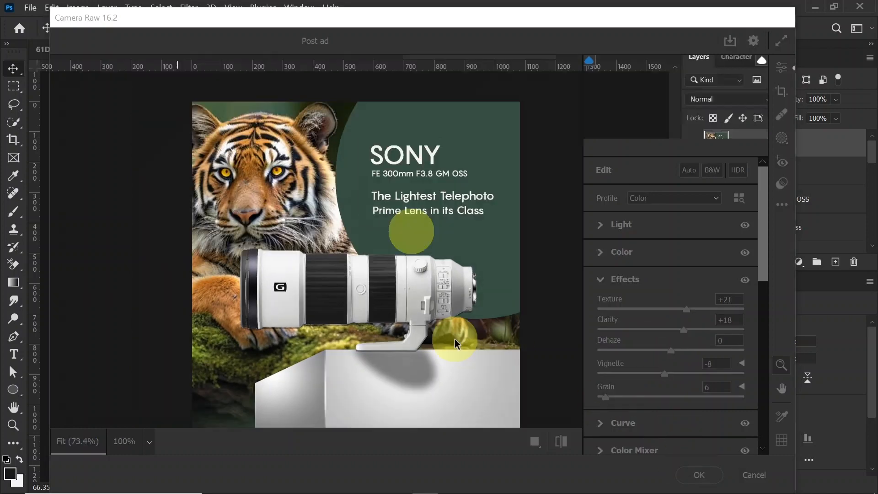
Slightly raise the merged layer's saturation and vibrance with a Vibrance adjustment.
{"action": "left_click", "coordinate": [77, 8]}
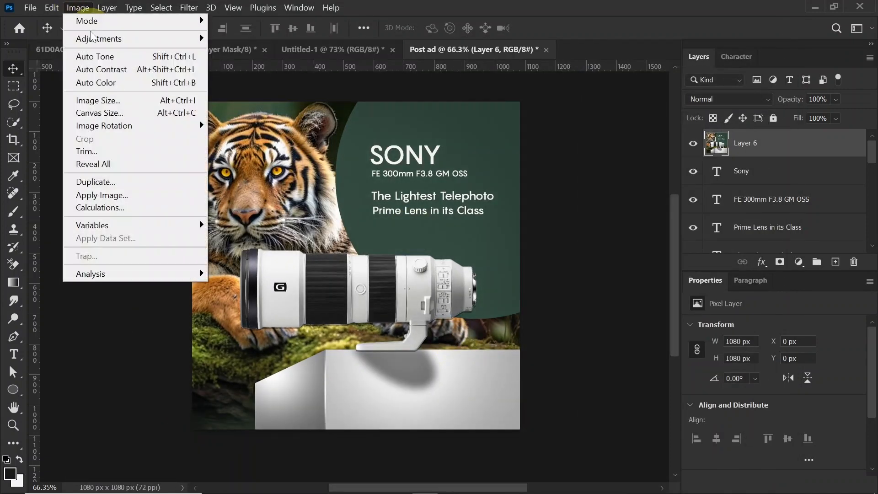
{"action": "mouse_move", "coordinate": [94, 41]}
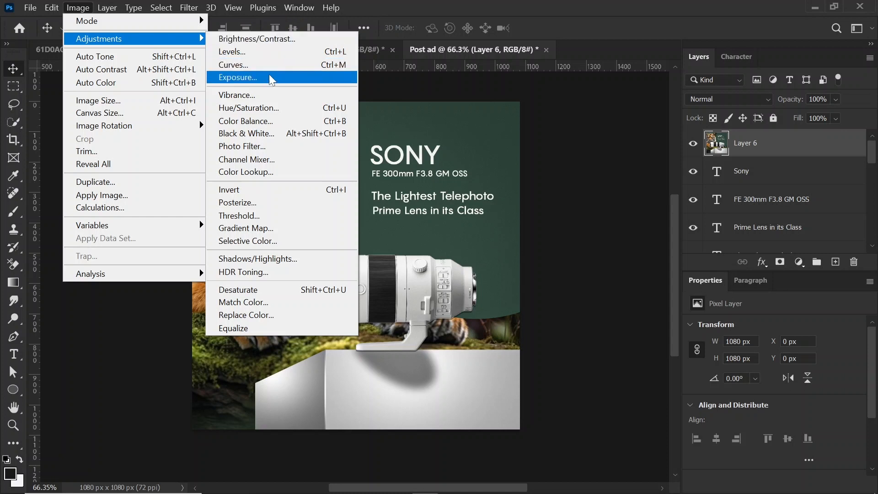
{"action": "left_click", "coordinate": [266, 95]}
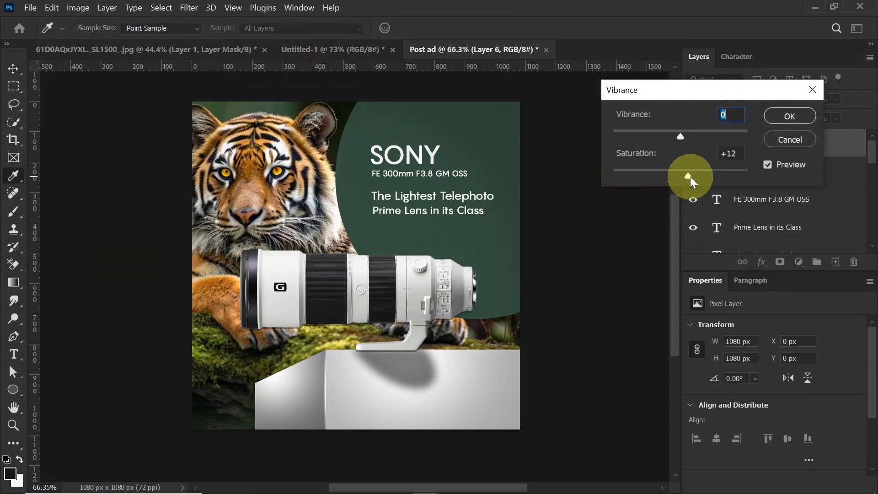
{"action": "left_click_drag", "start_coordinate": [690, 177], "coordinate": [693, 176]}
{"action": "left_click_drag", "start_coordinate": [680, 137], "coordinate": [685, 135]}
{"action": "left_click", "coordinate": [781, 114]}
{"action": "key", "text": "v"}
Slightly raise the merged layer's contrast and brightness with a Brightness/Contrast adjustment.
{"action": "left_click", "coordinate": [90, 16]}
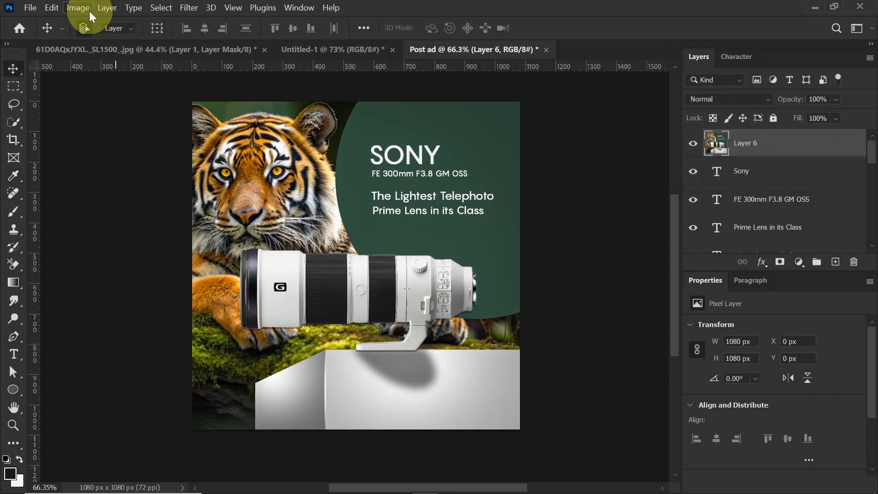
{"action": "mouse_move", "coordinate": [94, 38]}
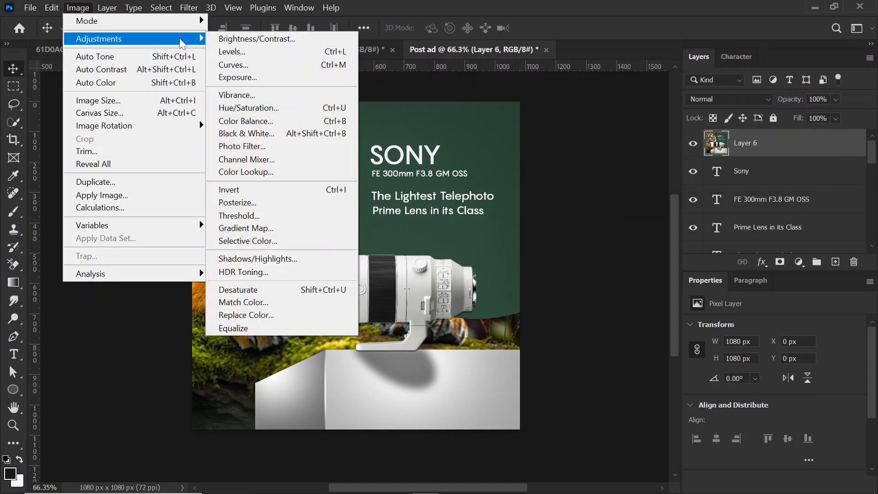
{"action": "left_click", "coordinate": [269, 40]}
{"action": "left_click_drag", "start_coordinate": [594, 239], "coordinate": [605, 242]}
{"action": "left_click_drag", "start_coordinate": [594, 209], "coordinate": [598, 209]}
{"action": "left_click", "coordinate": [698, 197]}
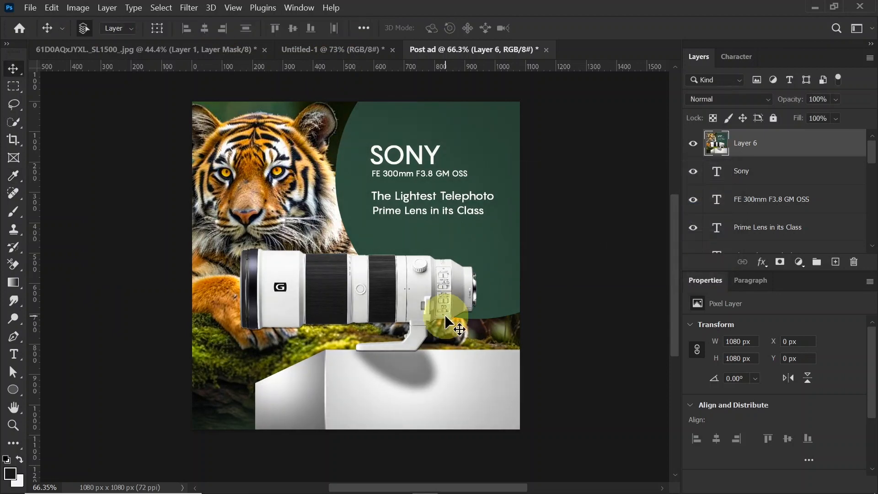